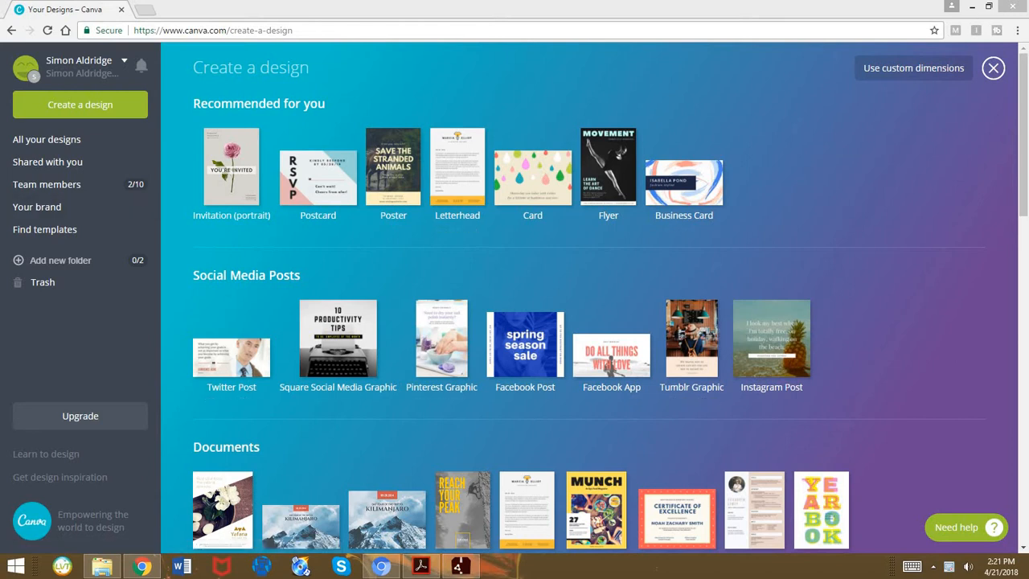
Start a new YouTube Channel Art design from the Social Media & Email Headers design types
{"action": "scroll", "coordinate": [595, 297], "scroll_direction": "down", "scroll_amount": 3}
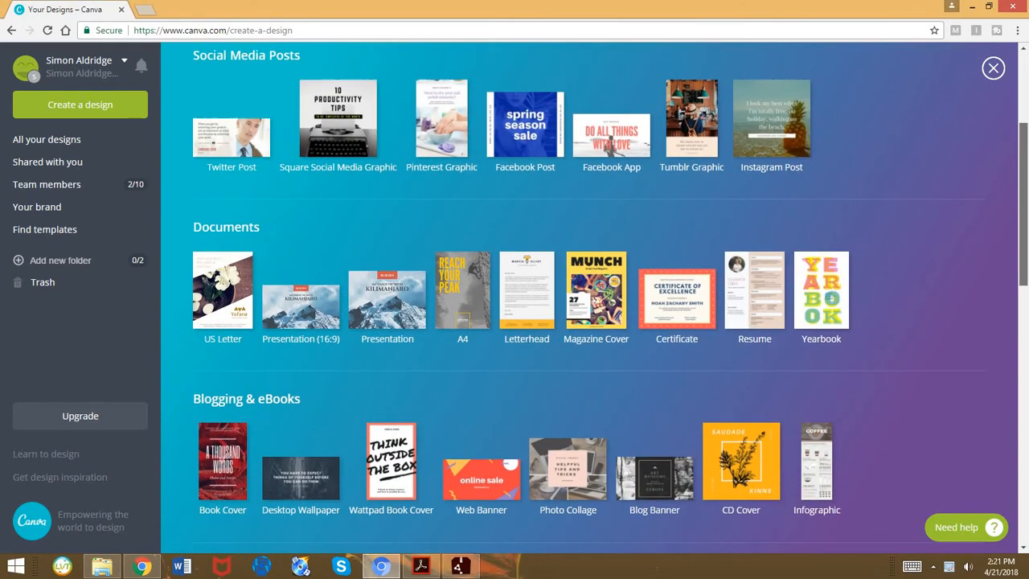
{"action": "scroll", "coordinate": [595, 297], "scroll_direction": "down", "scroll_amount": 1}
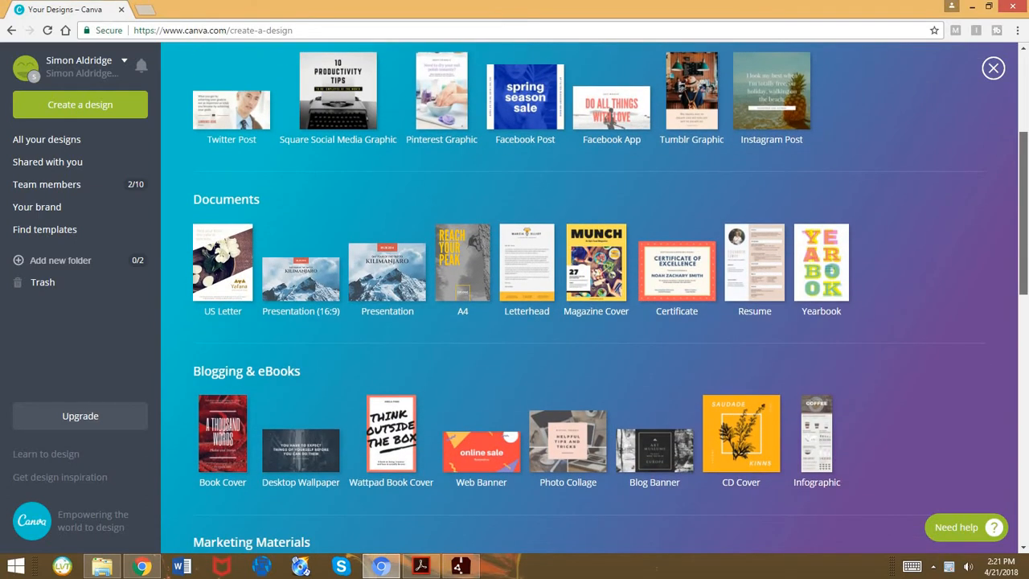
{"action": "scroll", "coordinate": [595, 297], "scroll_direction": "up", "scroll_amount": 1}
{"action": "scroll", "coordinate": [594, 297], "scroll_direction": "down", "scroll_amount": 2}
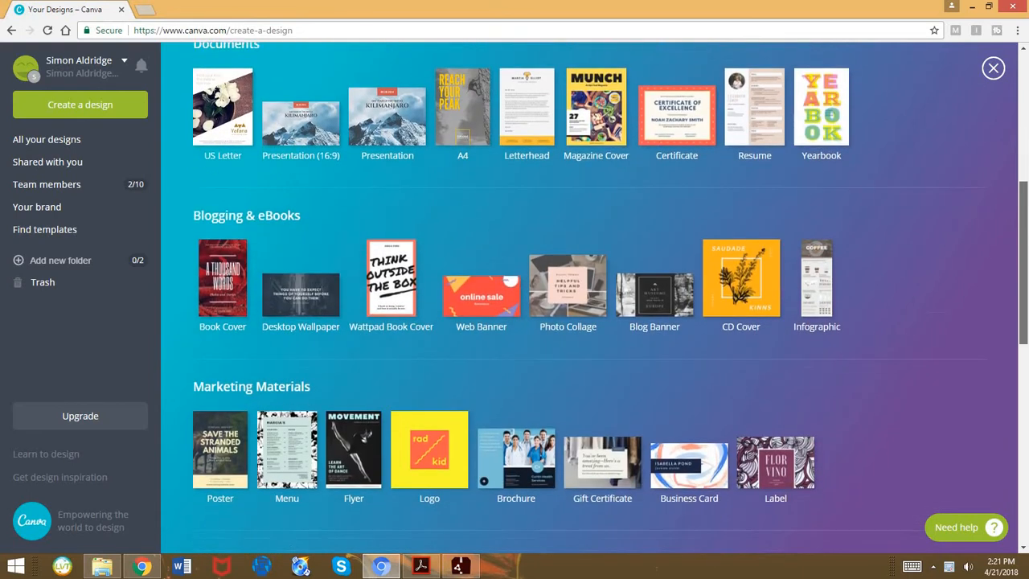
{"action": "scroll", "coordinate": [595, 298], "scroll_direction": "down", "scroll_amount": 4}
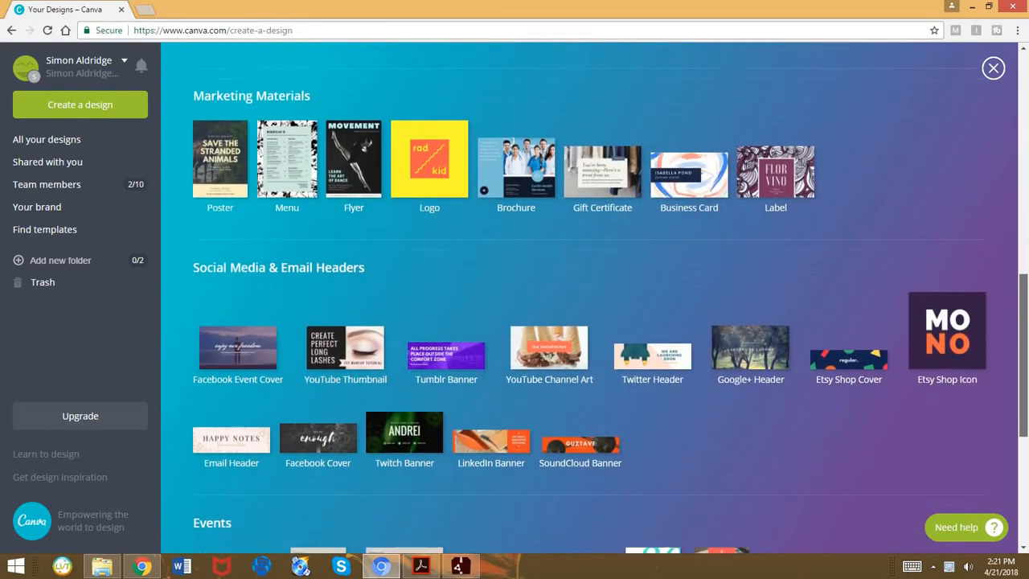
{"action": "scroll", "coordinate": [595, 298], "scroll_direction": "down", "scroll_amount": 1}
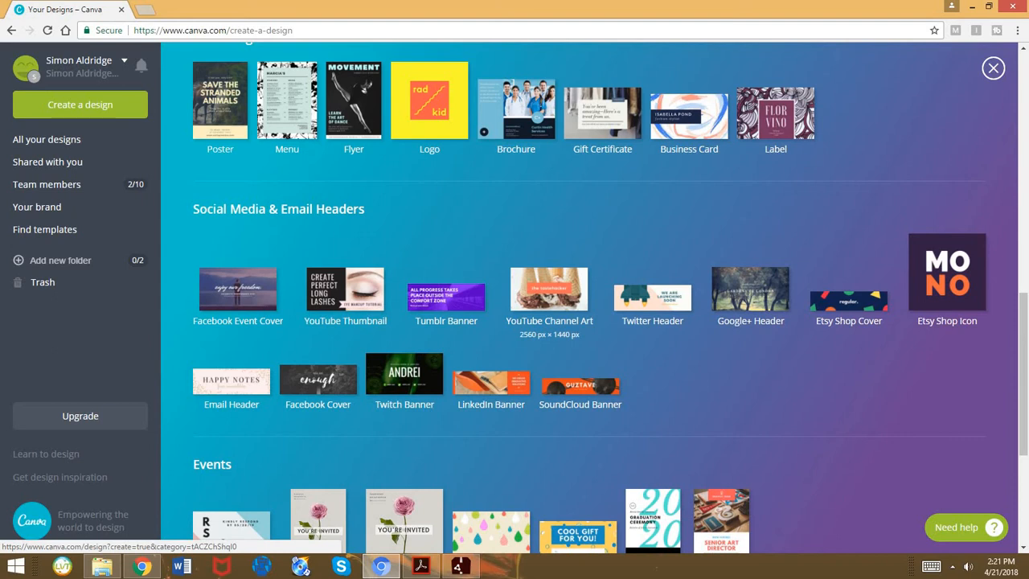
{"action": "left_click", "coordinate": [549, 289]}
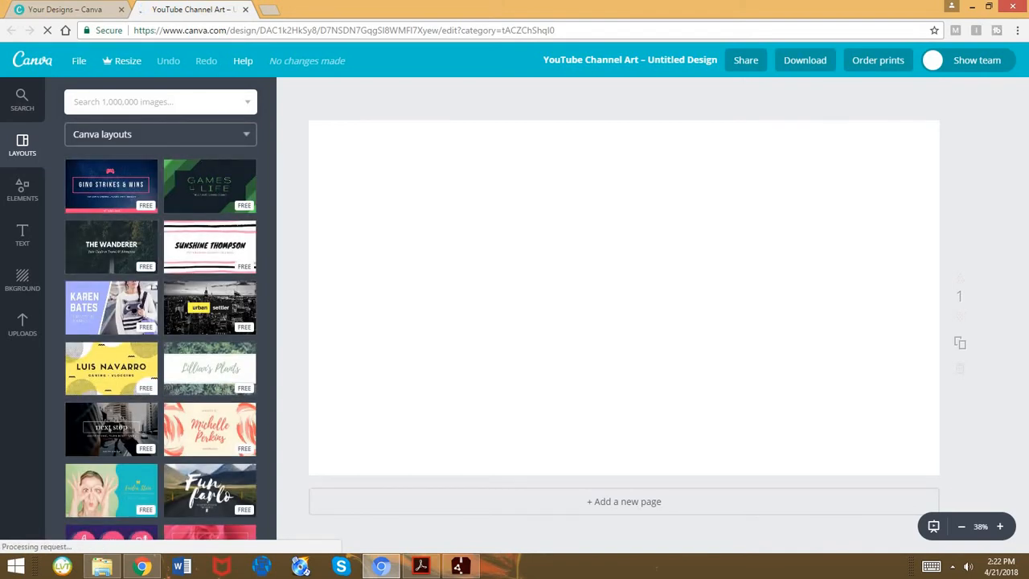
Apply the free Canva layout with the starry night sky and the "Winning Game Strategies" title to the blank page
{"action": "left_click", "coordinate": [161, 134]}
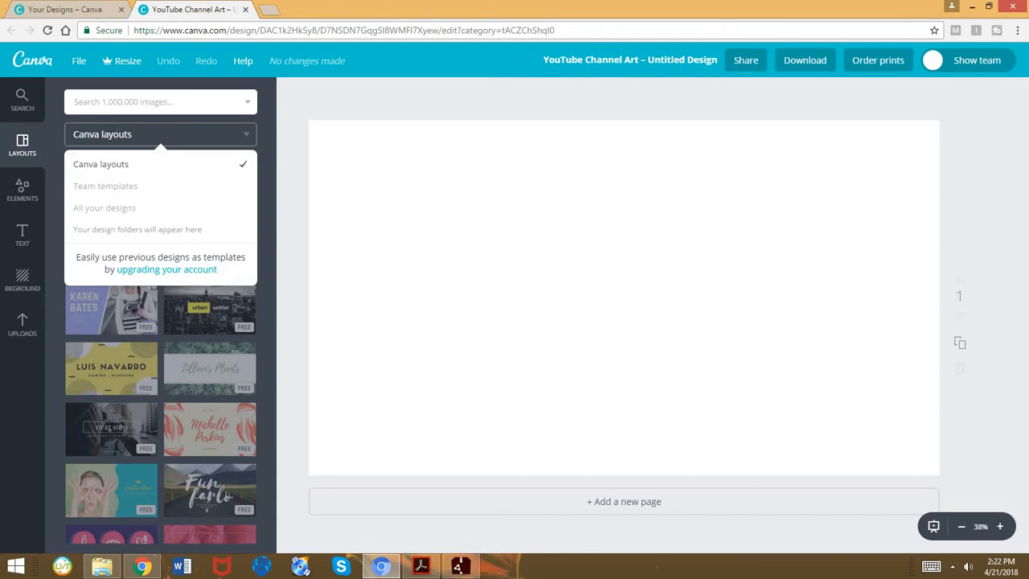
{"action": "left_click", "coordinate": [193, 164]}
{"action": "scroll", "coordinate": [209, 201], "scroll_direction": "down", "scroll_amount": 3}
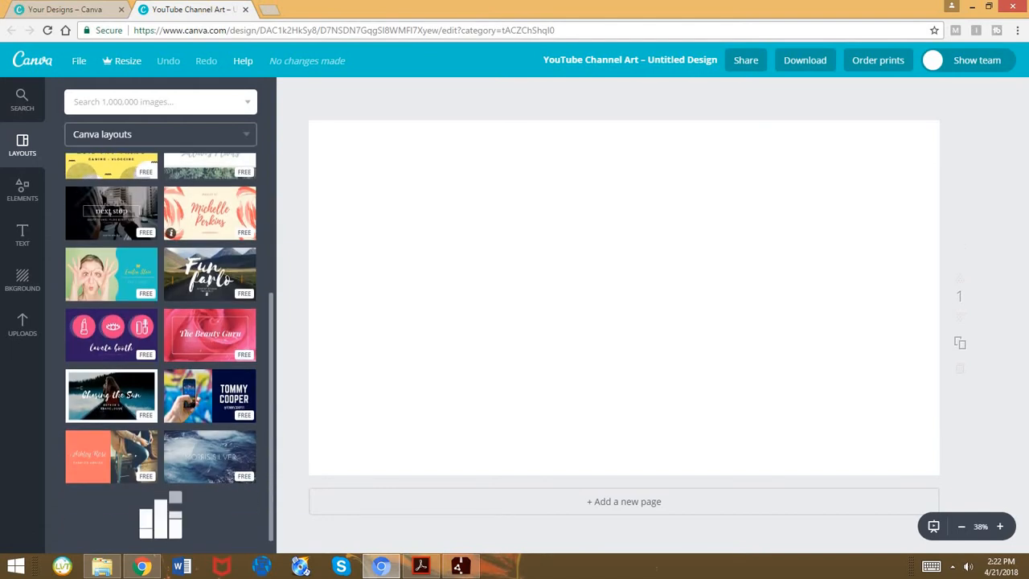
{"action": "scroll", "coordinate": [161, 338], "scroll_direction": "down", "scroll_amount": 5}
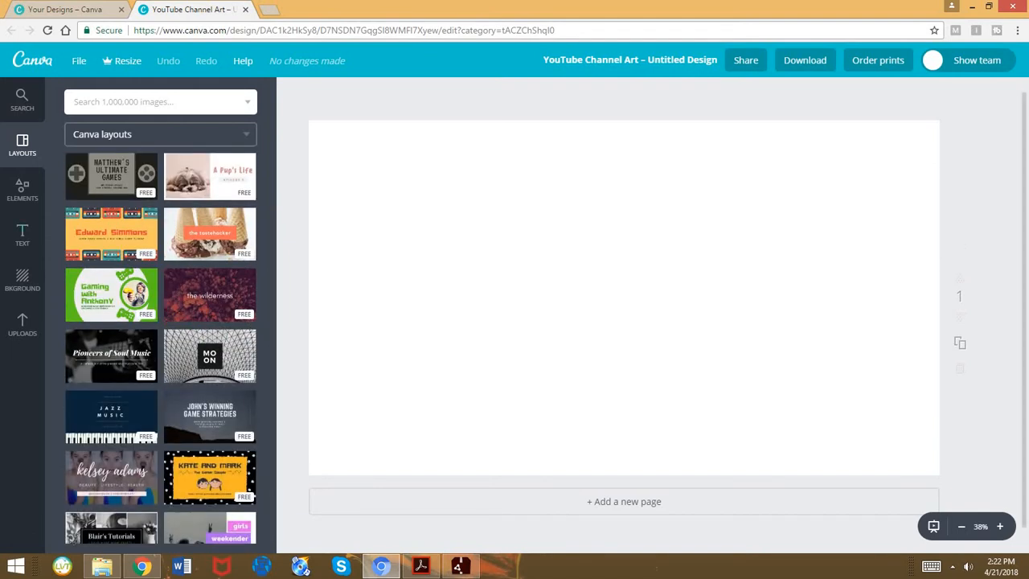
{"action": "left_click", "coordinate": [209, 417]}
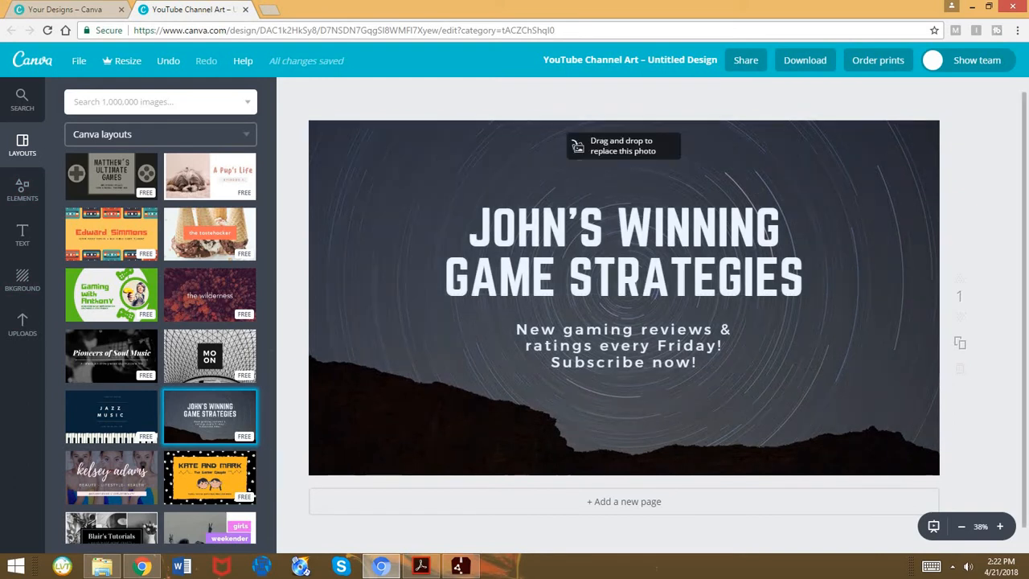
Look through the free photos, grids and frames available among the design elements
{"action": "left_click", "coordinate": [23, 191]}
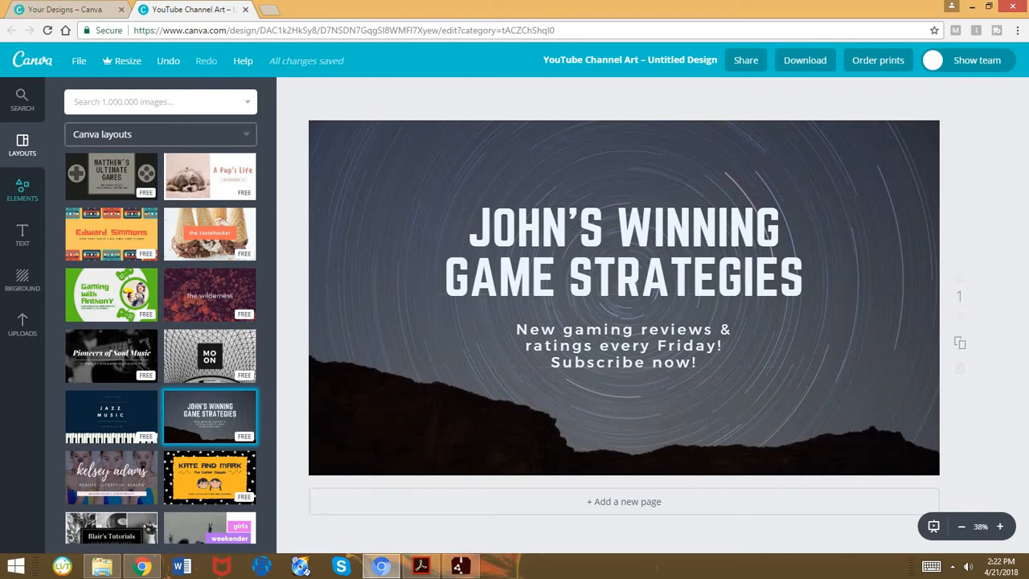
{"action": "left_click", "coordinate": [91, 161]}
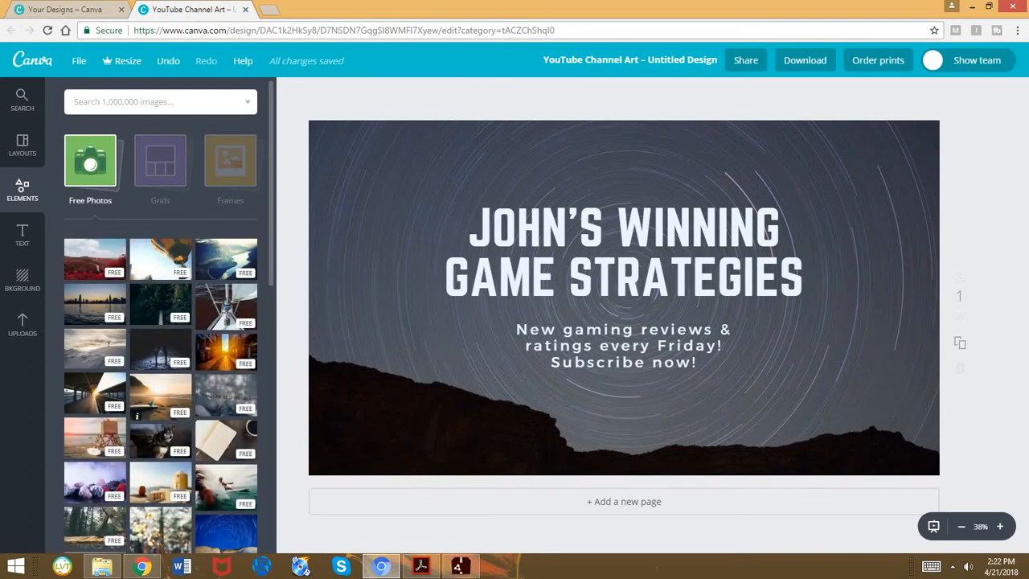
{"action": "left_click", "coordinate": [160, 161]}
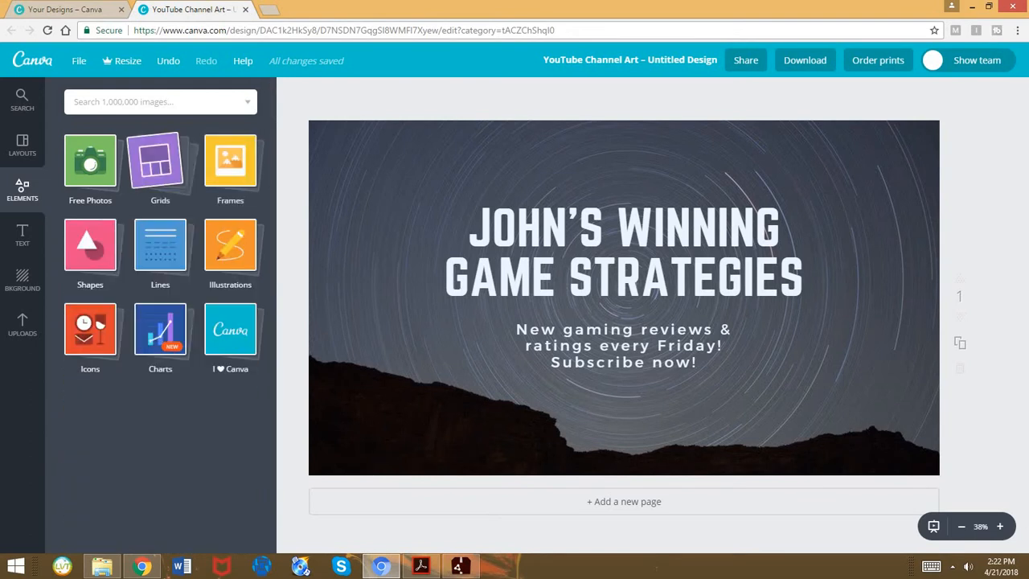
{"action": "left_click", "coordinate": [160, 161]}
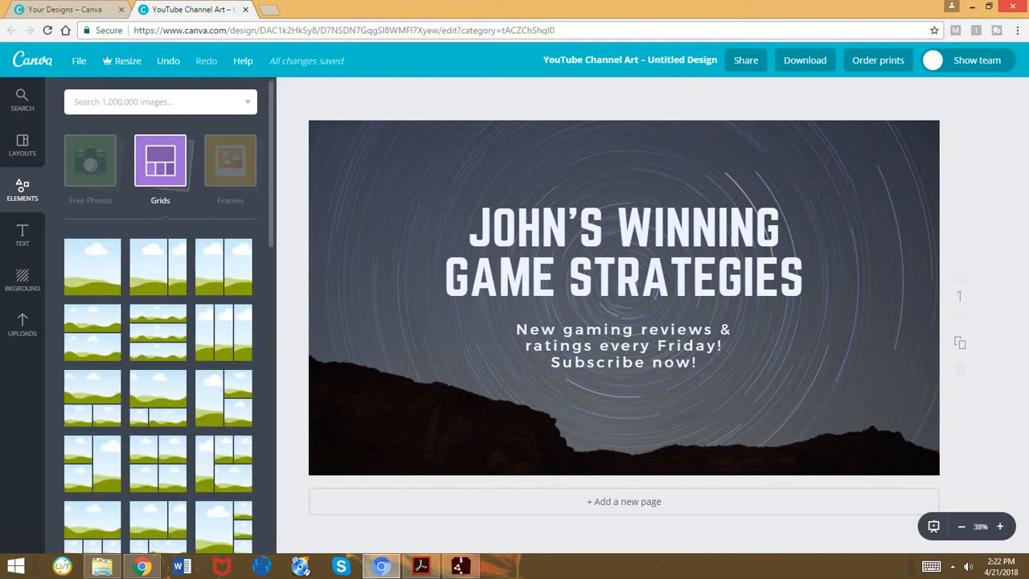
{"action": "left_click", "coordinate": [230, 160]}
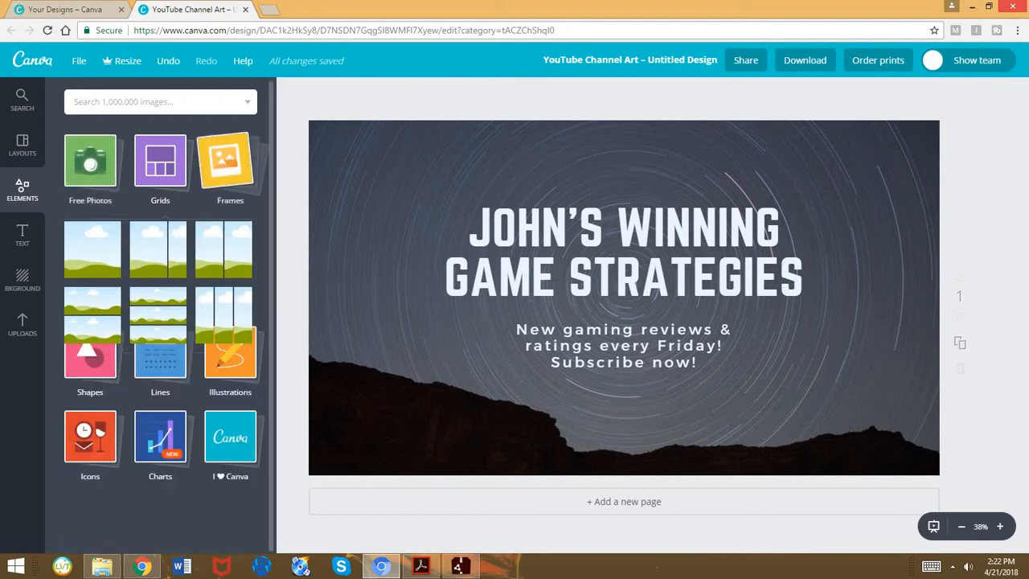
{"action": "left_click", "coordinate": [230, 161]}
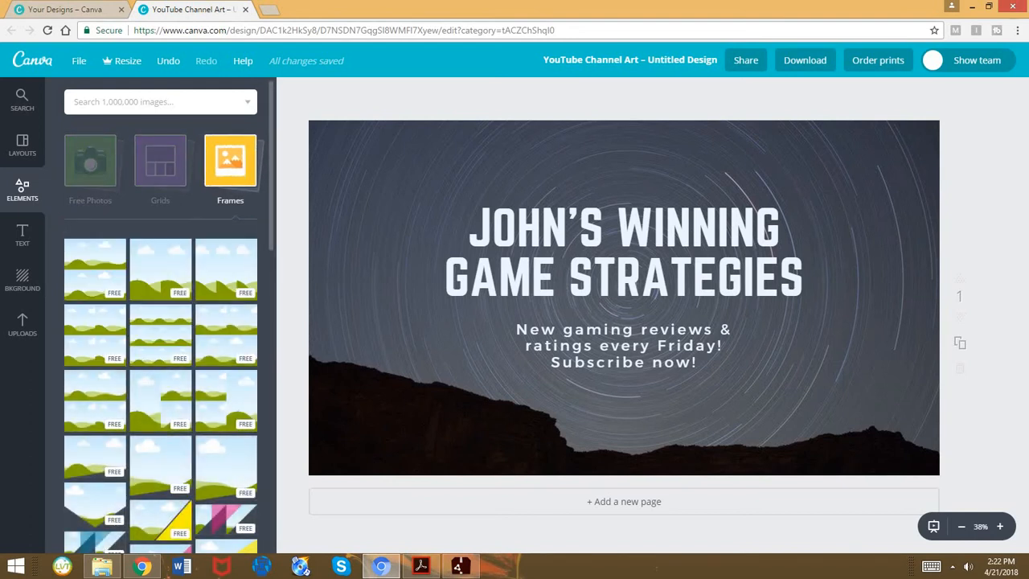
{"action": "scroll", "coordinate": [160, 322], "scroll_direction": "down", "scroll_amount": 8}
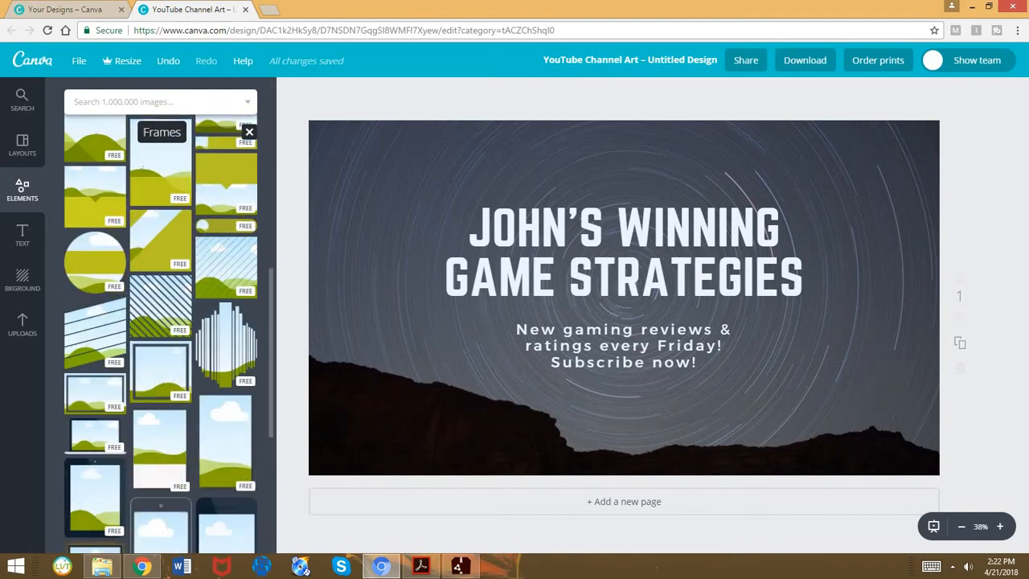
{"action": "scroll", "coordinate": [161, 321], "scroll_direction": "up", "scroll_amount": 10}
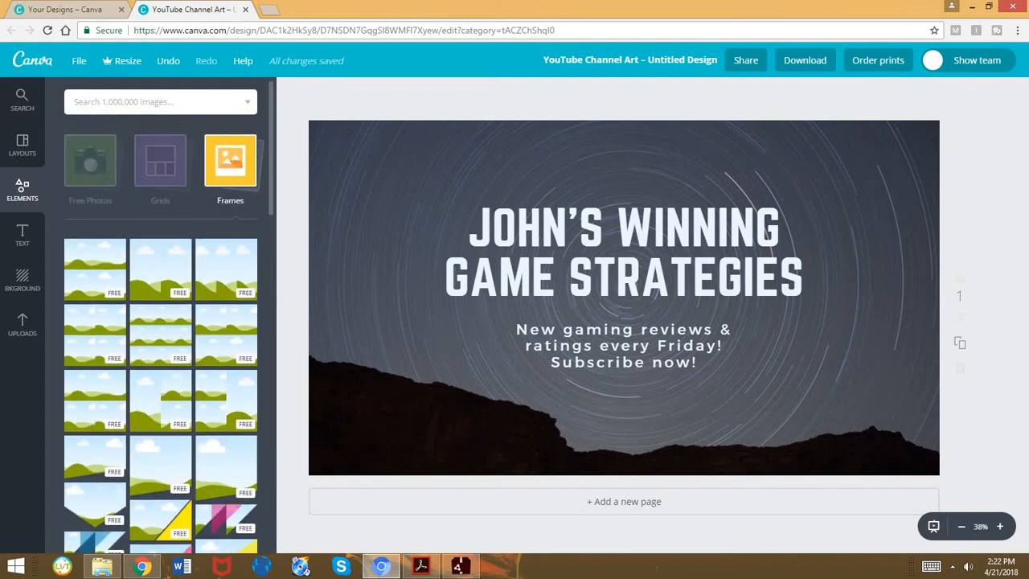
{"action": "left_click", "coordinate": [230, 161]}
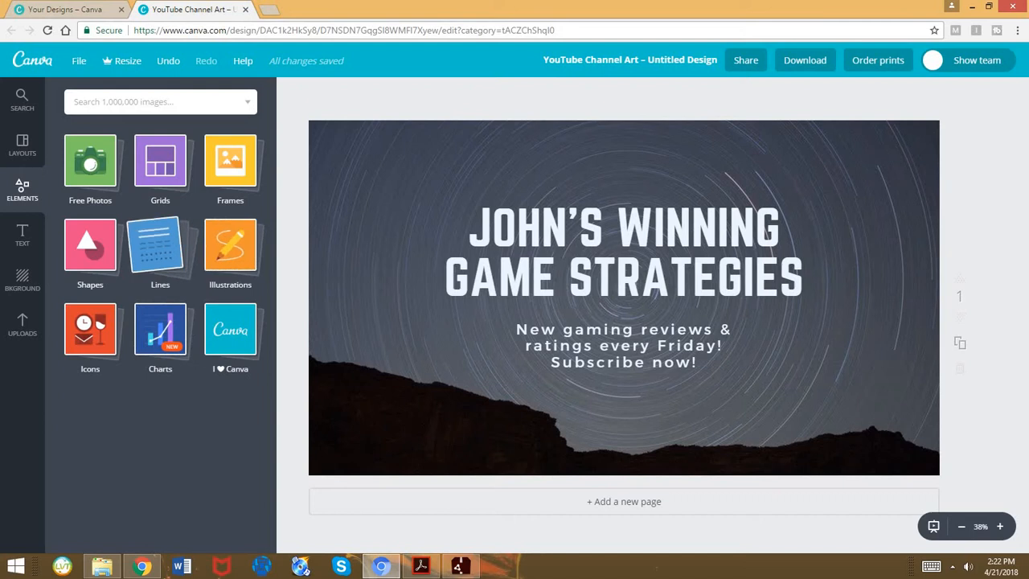
Browse the available shapes, from squares and circles to triangles
{"action": "left_click", "coordinate": [89, 244]}
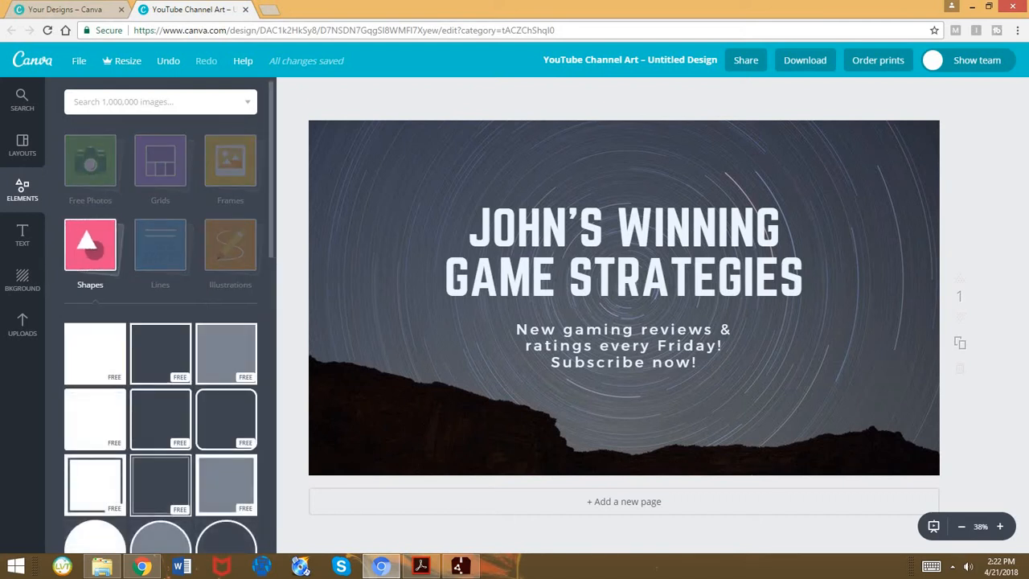
{"action": "scroll", "coordinate": [95, 318], "scroll_direction": "down", "scroll_amount": 4}
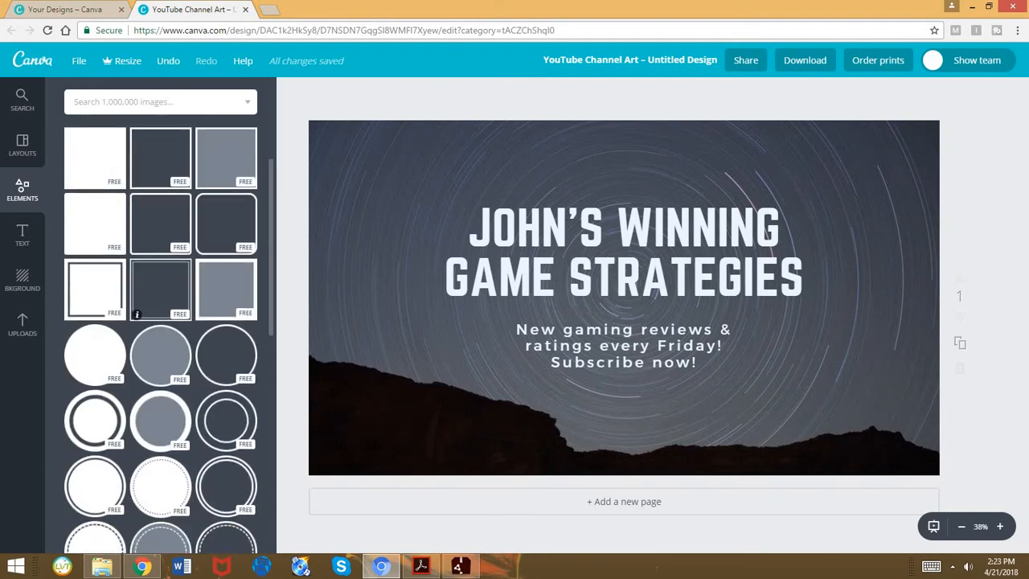
{"action": "scroll", "coordinate": [95, 317], "scroll_direction": "down", "scroll_amount": 4}
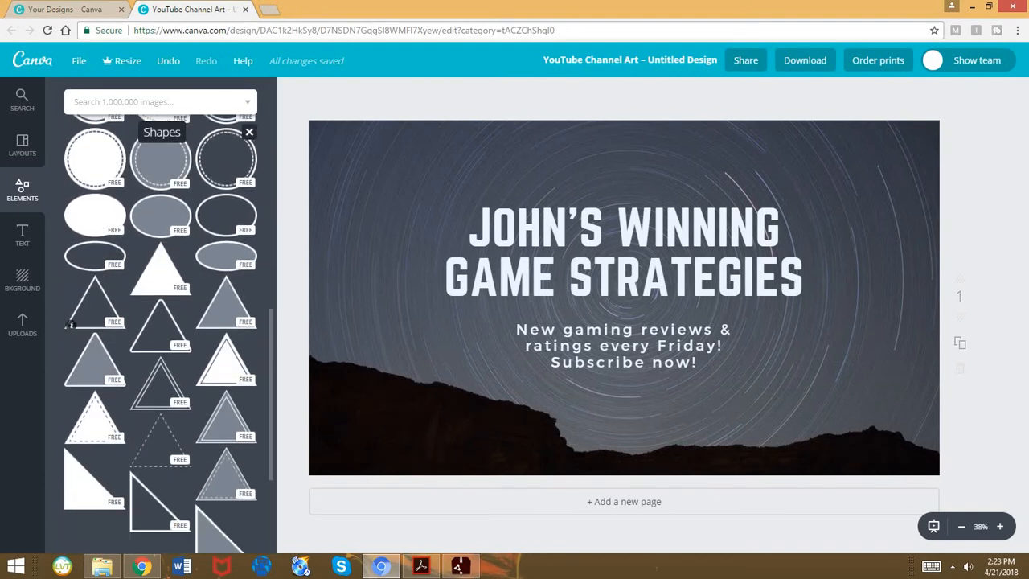
{"action": "scroll", "coordinate": [95, 318], "scroll_direction": "down", "scroll_amount": 1}
{"action": "scroll", "coordinate": [161, 321], "scroll_direction": "up", "scroll_amount": 10}
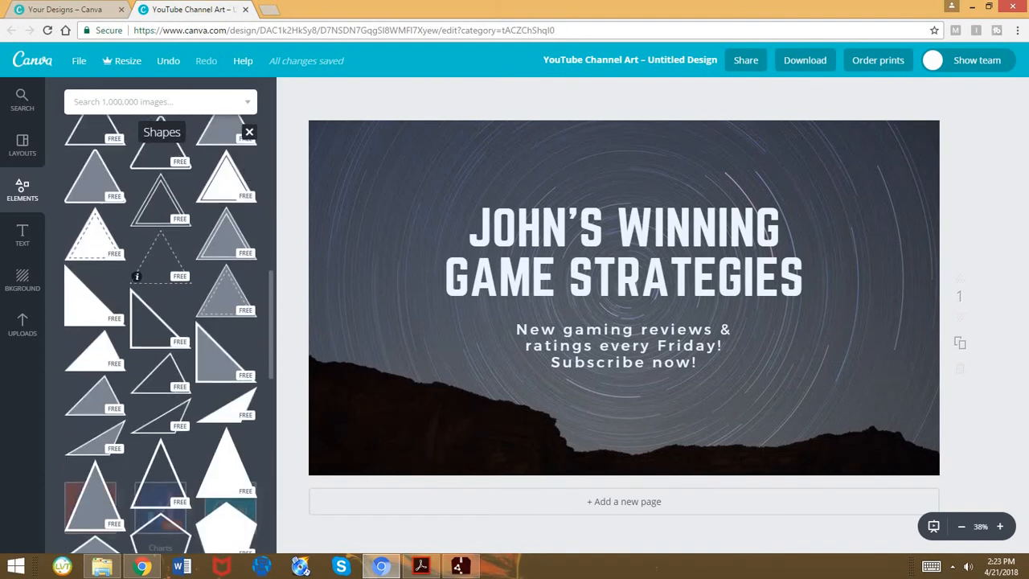
{"action": "scroll", "coordinate": [161, 418], "scroll_direction": "up", "scroll_amount": 2}
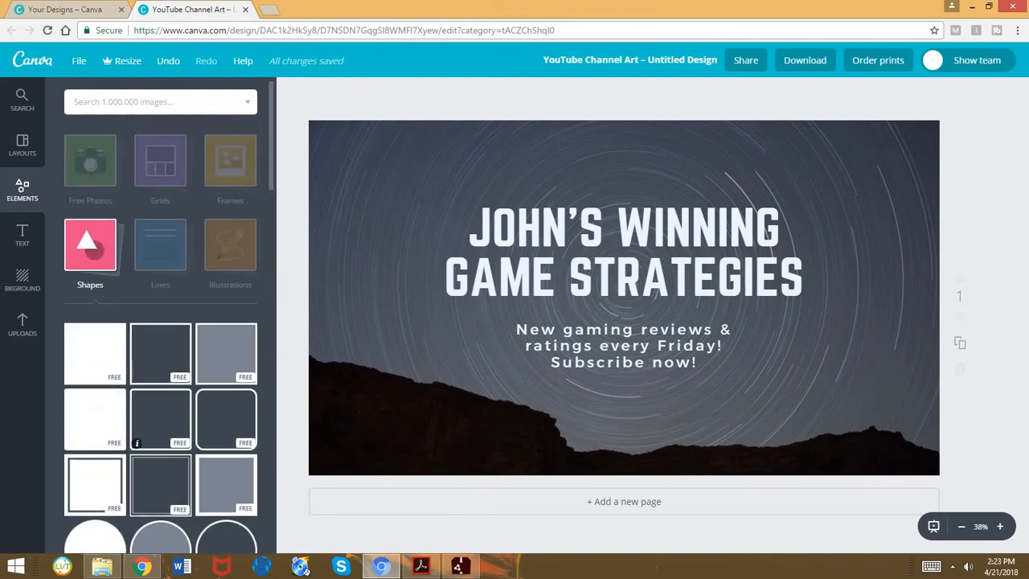
Examine the line styles and the illustrations offered among the elements
{"action": "left_click", "coordinate": [160, 246]}
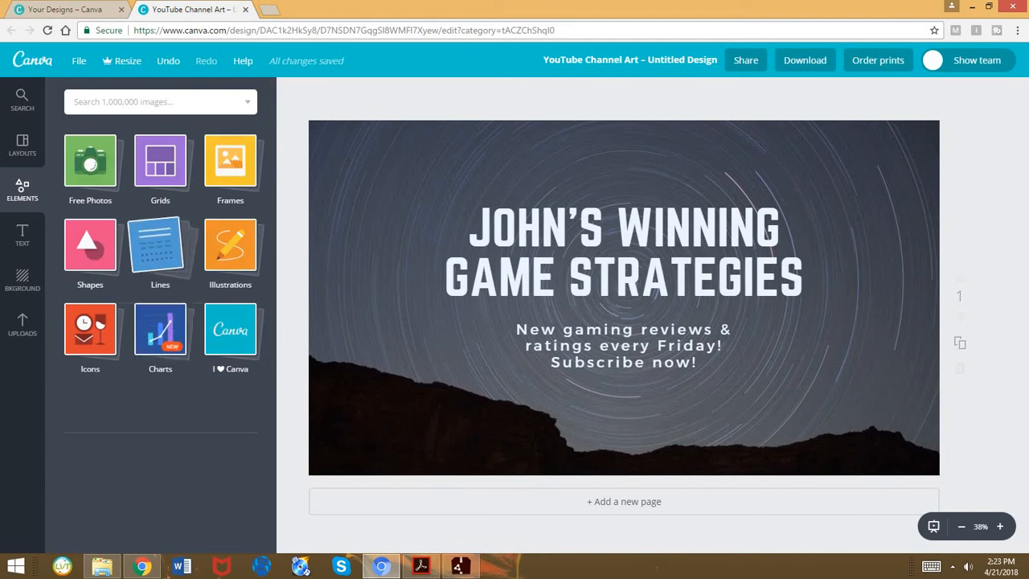
{"action": "left_click", "coordinate": [160, 246]}
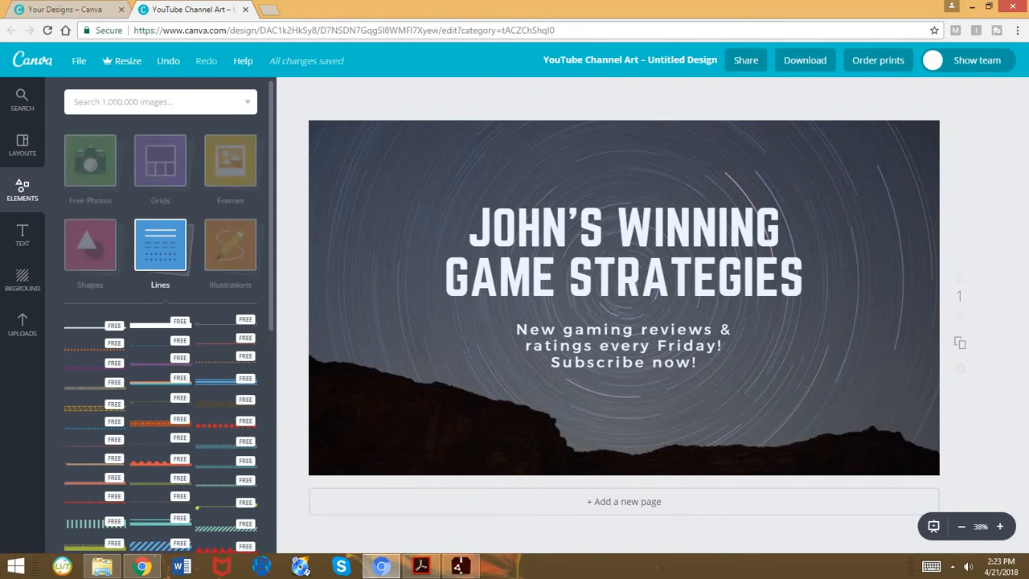
{"action": "left_click", "coordinate": [230, 245]}
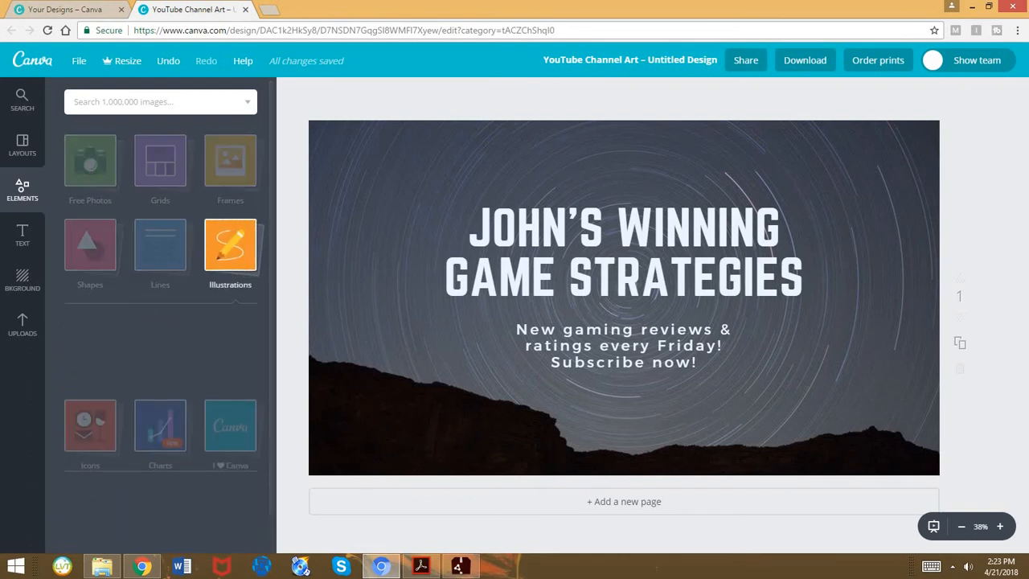
{"action": "scroll", "coordinate": [161, 321], "scroll_direction": "down", "scroll_amount": 6}
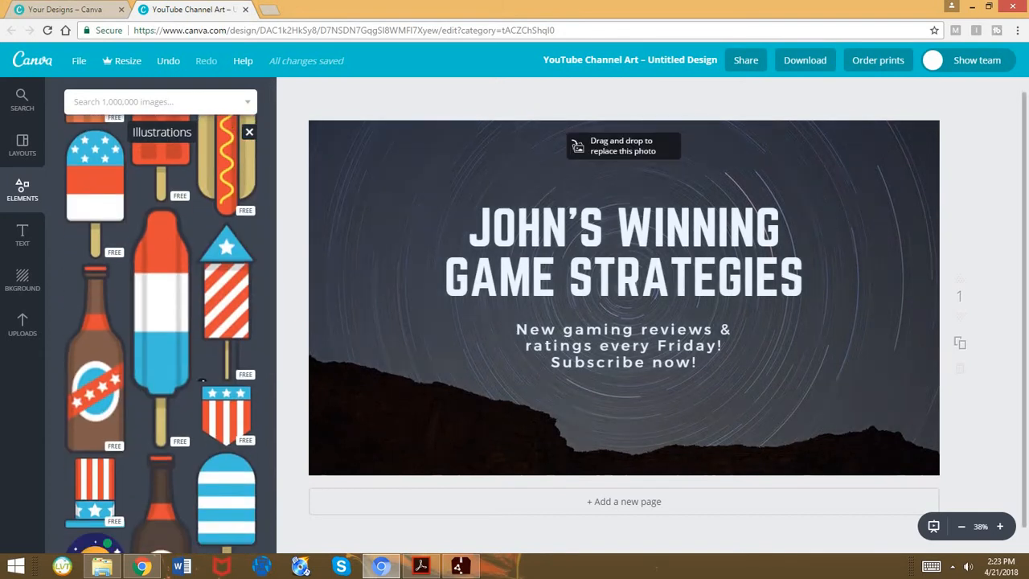
{"action": "scroll", "coordinate": [160, 354], "scroll_direction": "up", "scroll_amount": 8}
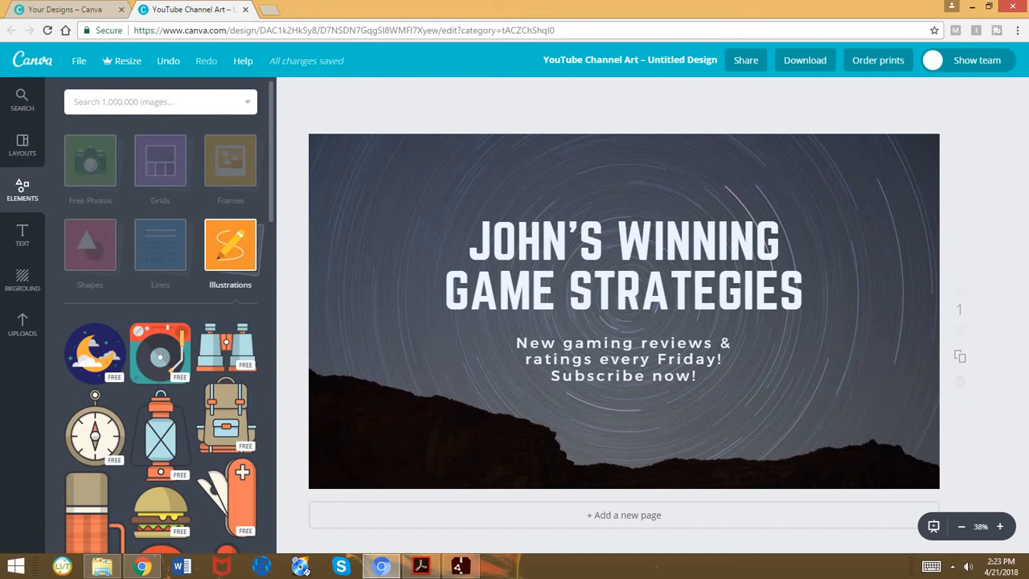
{"action": "left_click", "coordinate": [230, 246]}
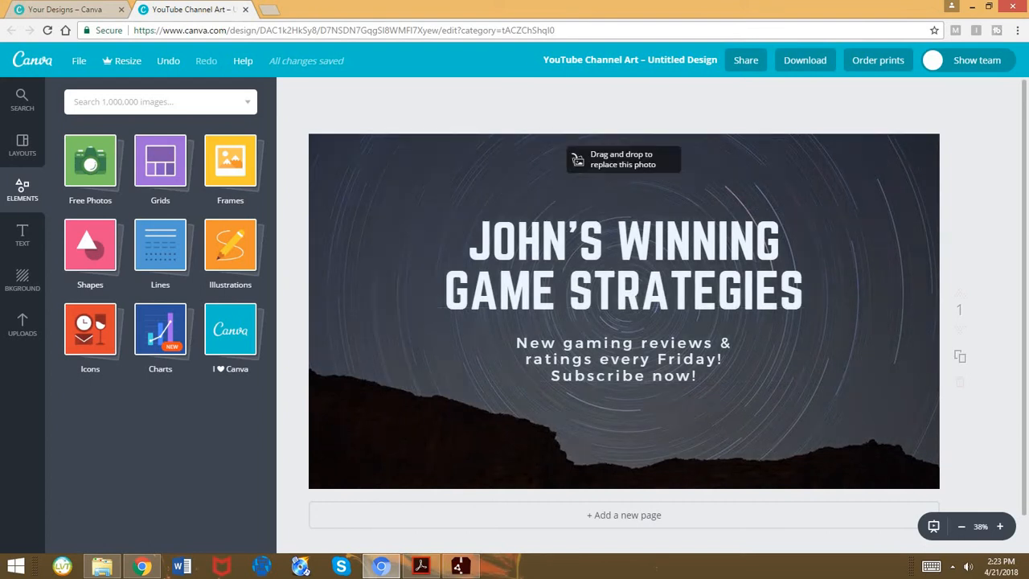
Browse the available chart elements through to the end of the collection
{"action": "left_click", "coordinate": [160, 329]}
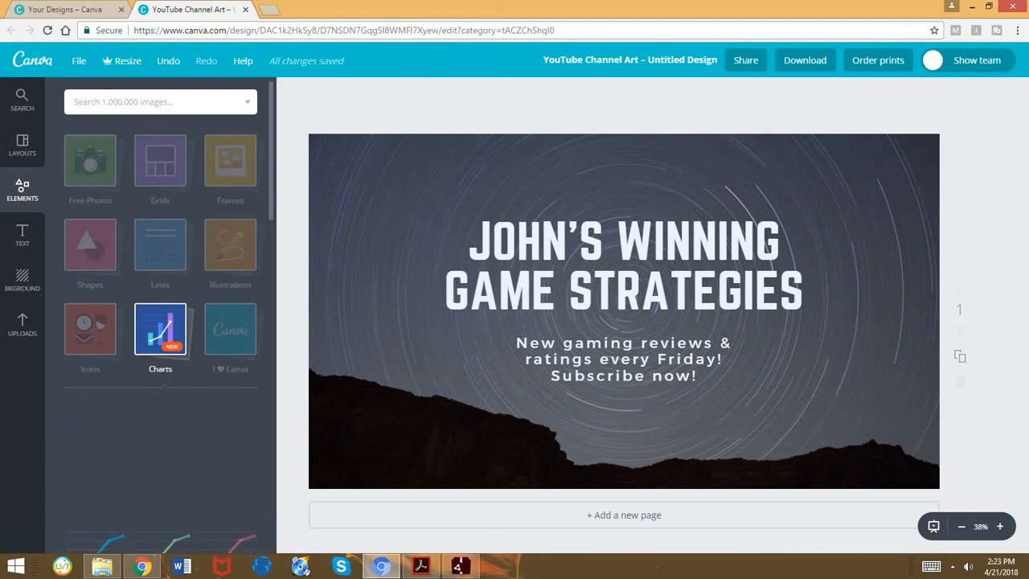
{"action": "scroll", "coordinate": [161, 322], "scroll_direction": "down", "scroll_amount": 6}
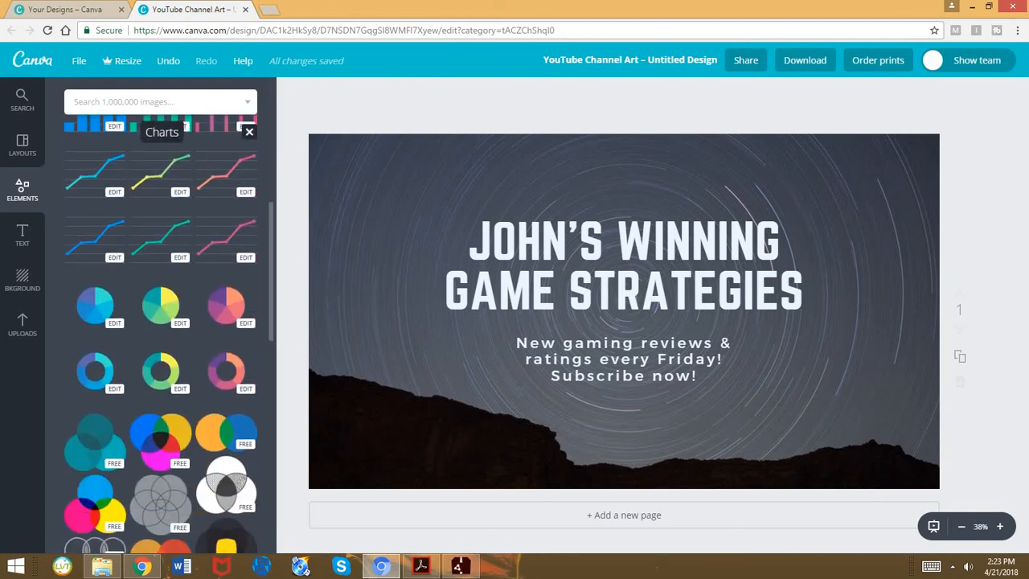
{"action": "scroll", "coordinate": [161, 321], "scroll_direction": "down", "scroll_amount": 5}
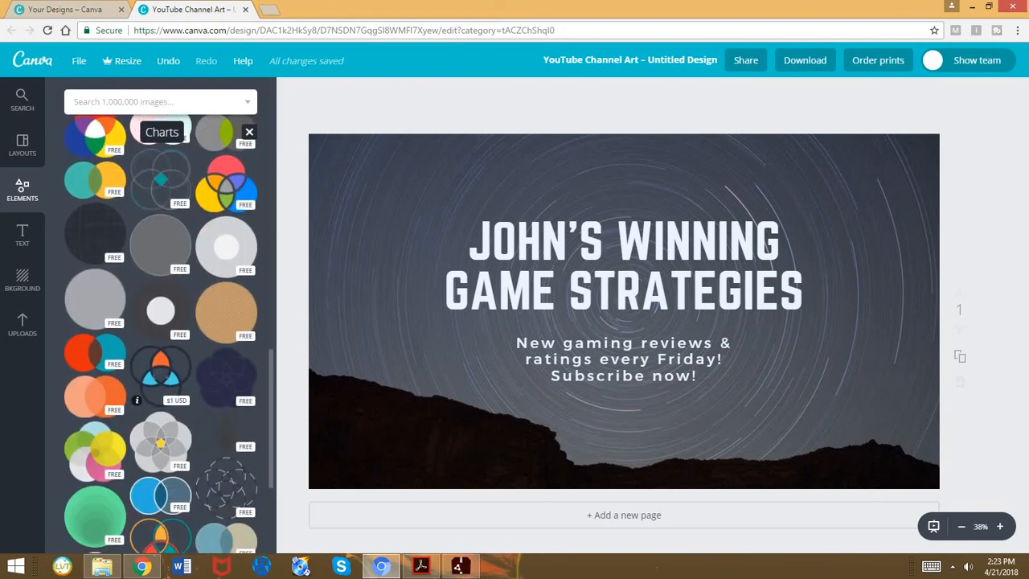
{"action": "scroll", "coordinate": [160, 321], "scroll_direction": "down", "scroll_amount": 3}
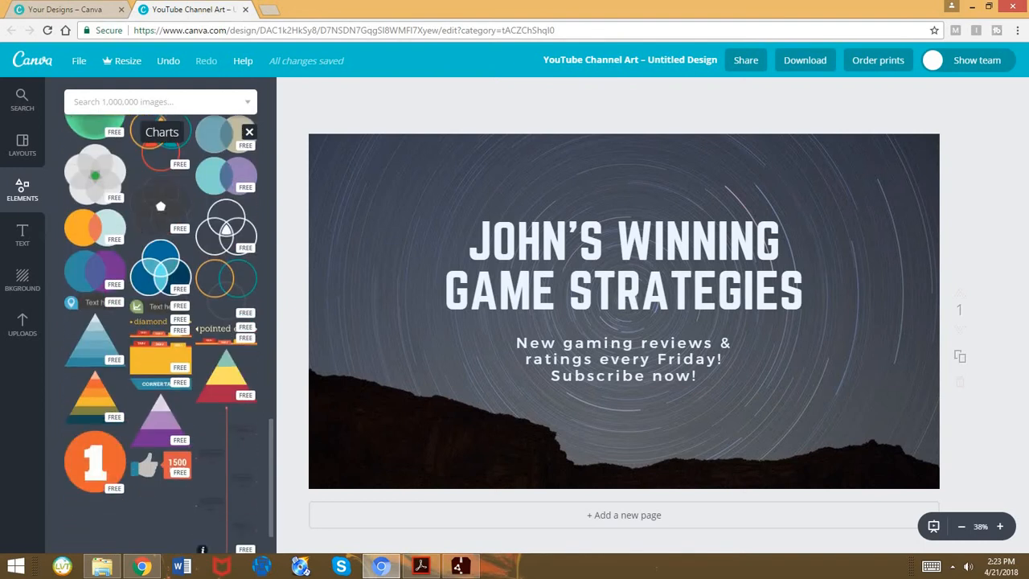
{"action": "scroll", "coordinate": [160, 322], "scroll_direction": "down", "scroll_amount": 1}
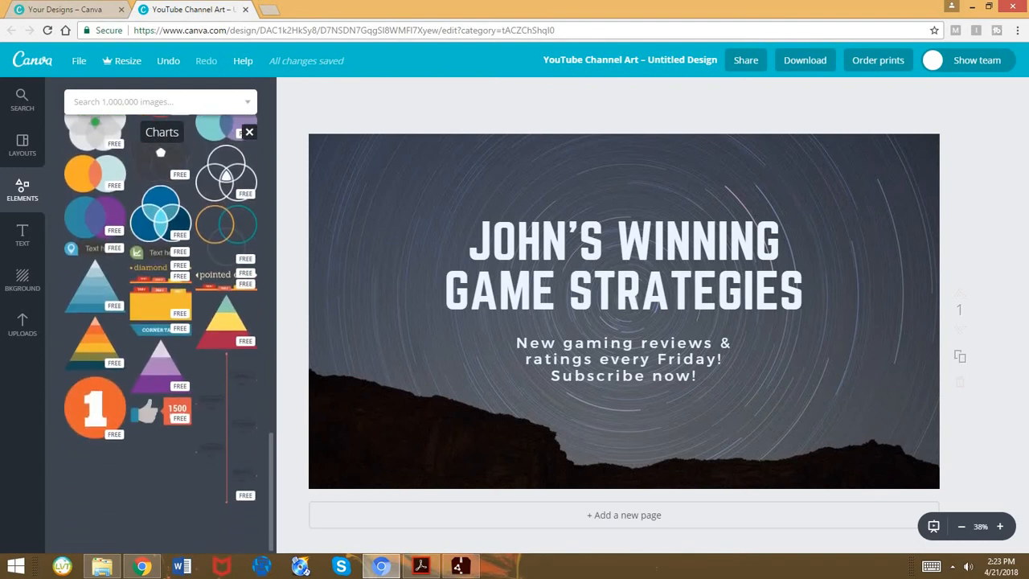
Look back through the chart elements and return to the overview of element categories
{"action": "scroll", "coordinate": [161, 334], "scroll_direction": "up", "scroll_amount": 5}
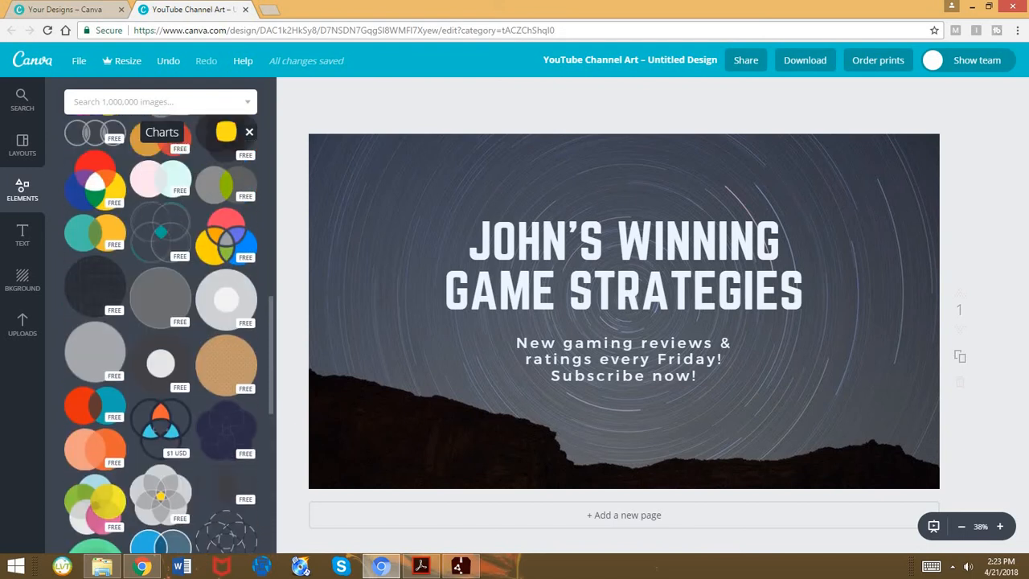
{"action": "scroll", "coordinate": [161, 334], "scroll_direction": "up", "scroll_amount": 10}
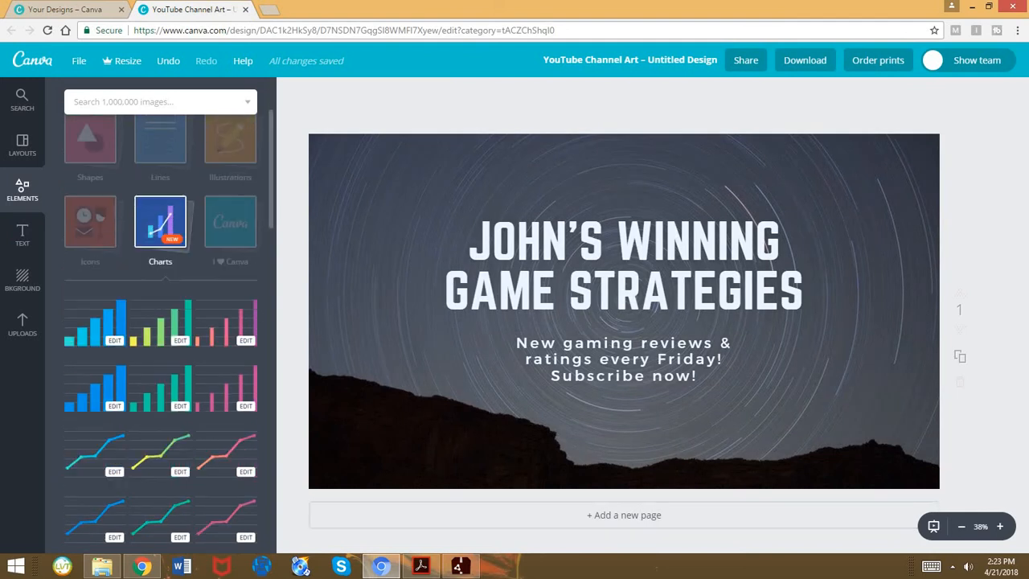
{"action": "scroll", "coordinate": [161, 322], "scroll_direction": "down", "scroll_amount": 2}
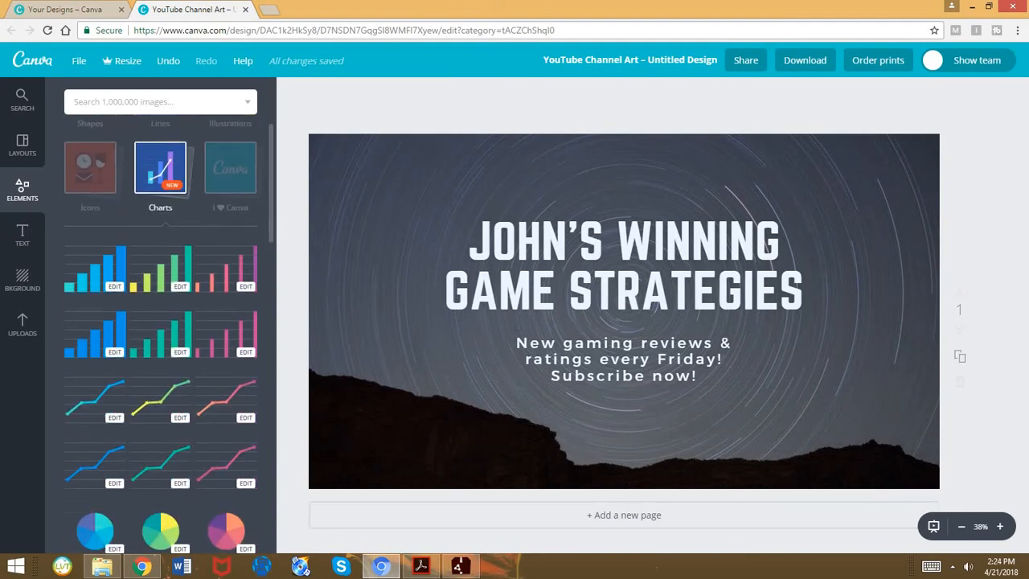
{"action": "scroll", "coordinate": [161, 334], "scroll_direction": "up", "scroll_amount": 3}
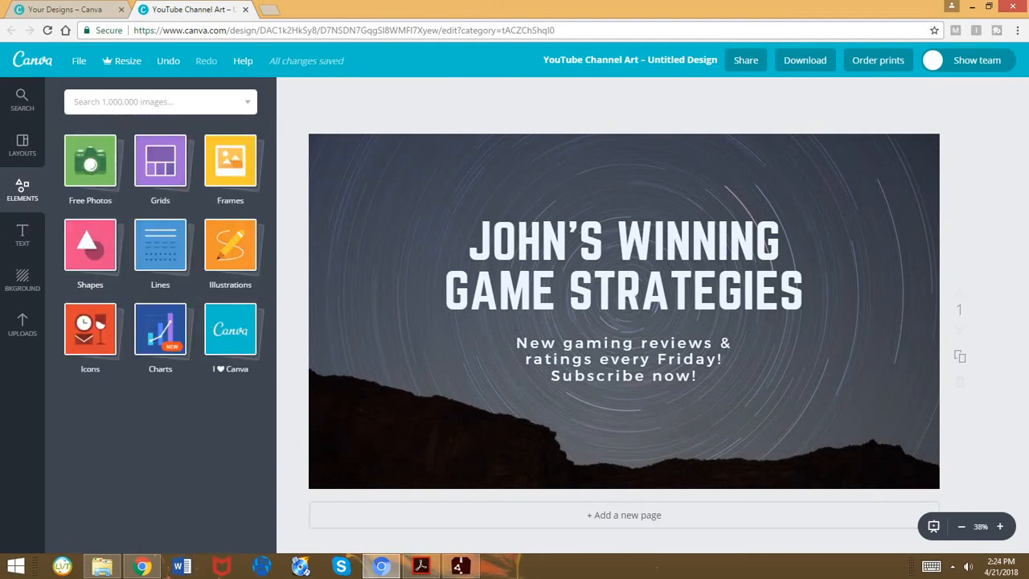
Browse the available icons, then close that collection
{"action": "left_click", "coordinate": [90, 330]}
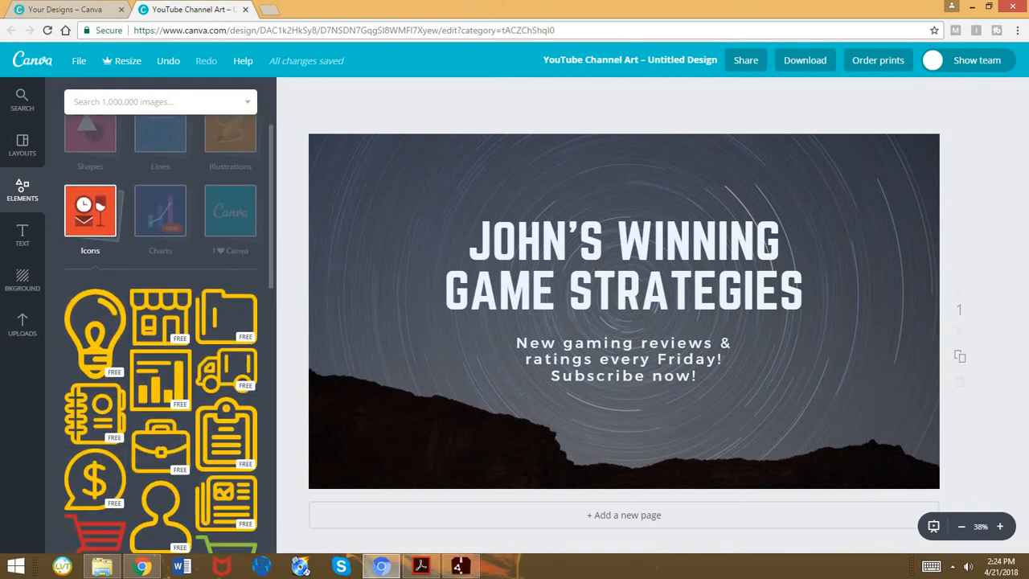
{"action": "scroll", "coordinate": [161, 322], "scroll_direction": "down", "scroll_amount": 2}
{"action": "scroll", "coordinate": [161, 321], "scroll_direction": "up", "scroll_amount": 4}
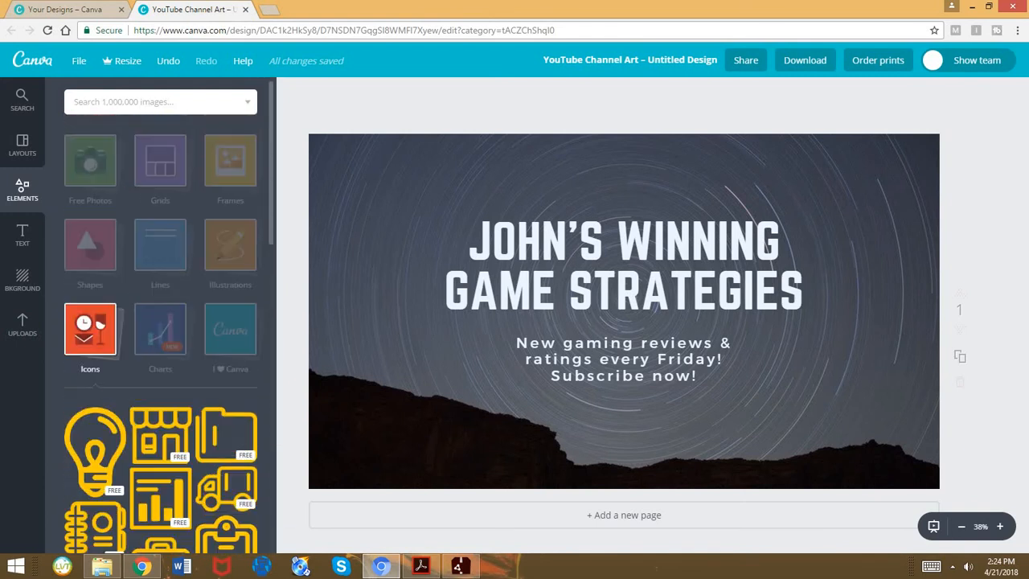
{"action": "left_click", "coordinate": [89, 330]}
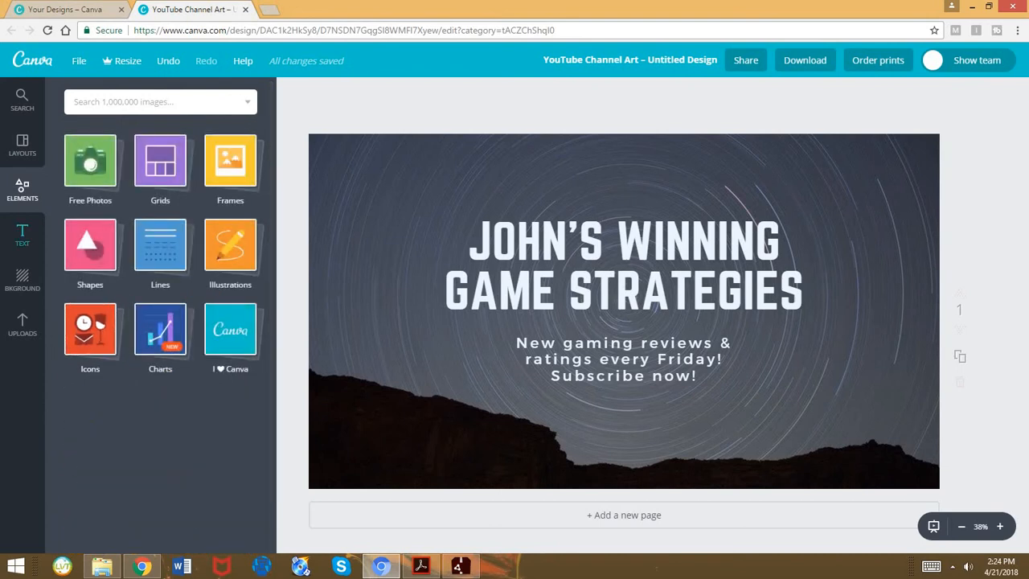
Look through the ready-made text styles and the background colors and patterns
{"action": "left_click", "coordinate": [22, 235]}
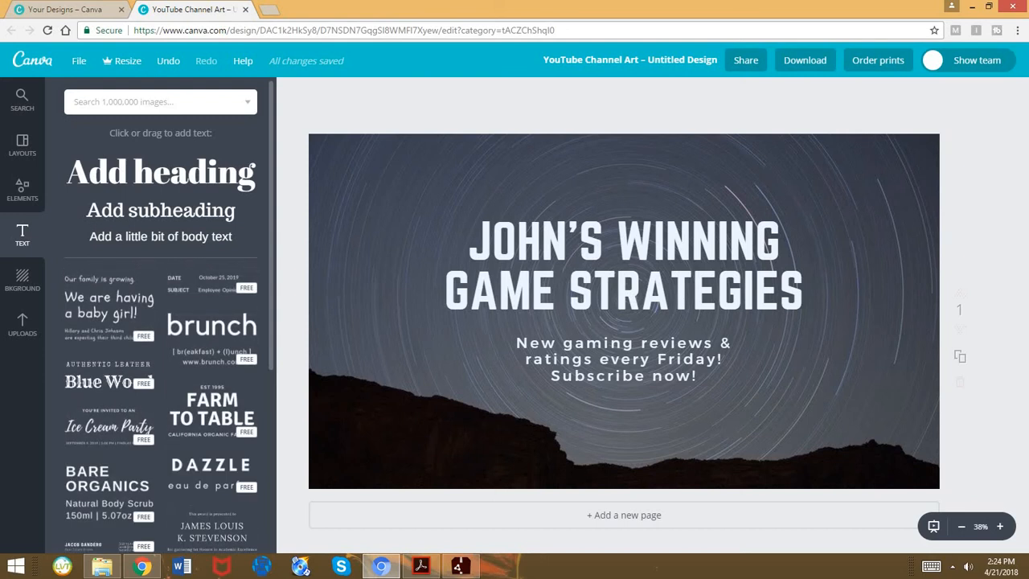
{"action": "scroll", "coordinate": [172, 386], "scroll_direction": "down", "scroll_amount": 3}
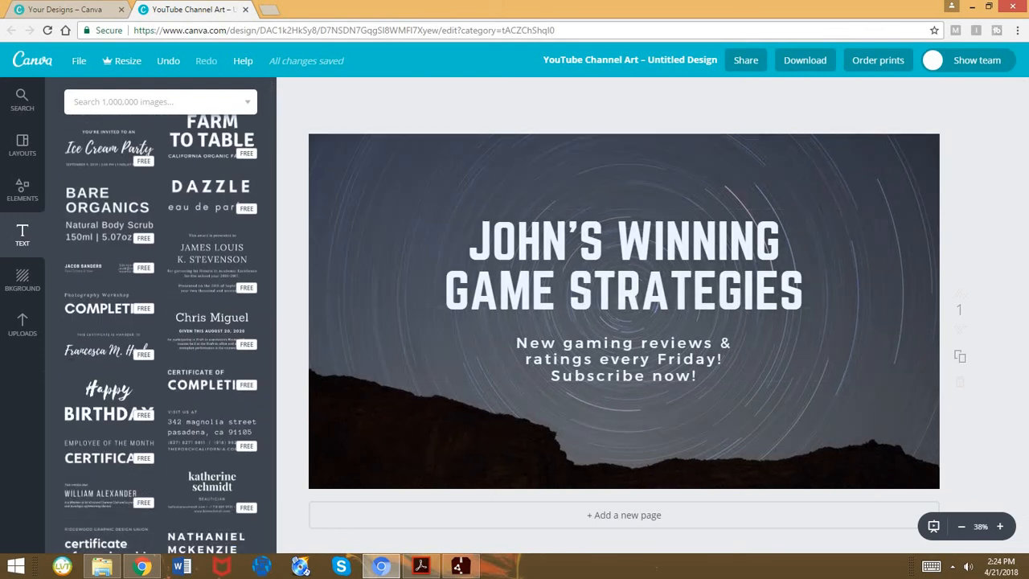
{"action": "left_click", "coordinate": [23, 280]}
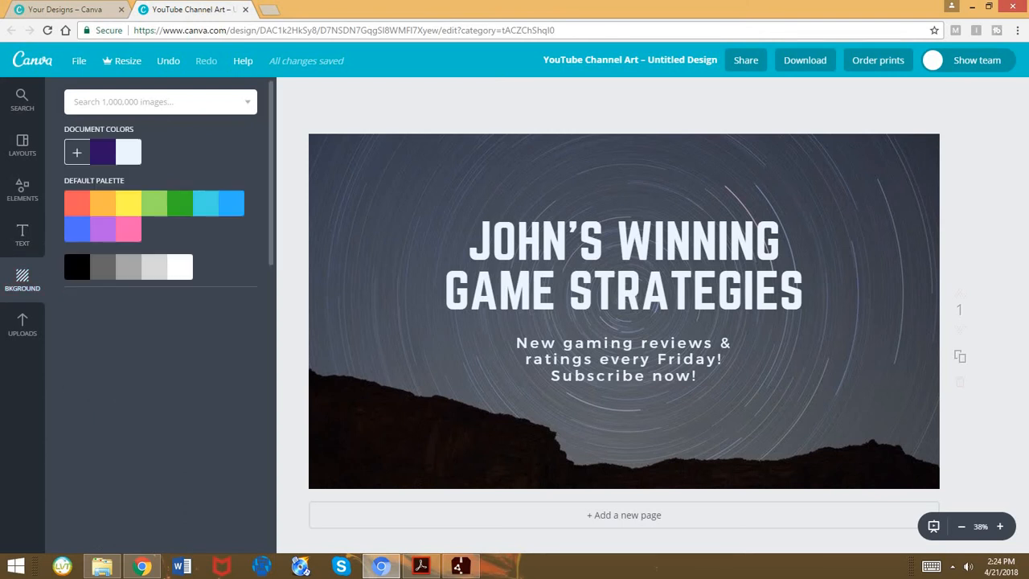
{"action": "scroll", "coordinate": [161, 338], "scroll_direction": "down", "scroll_amount": 5}
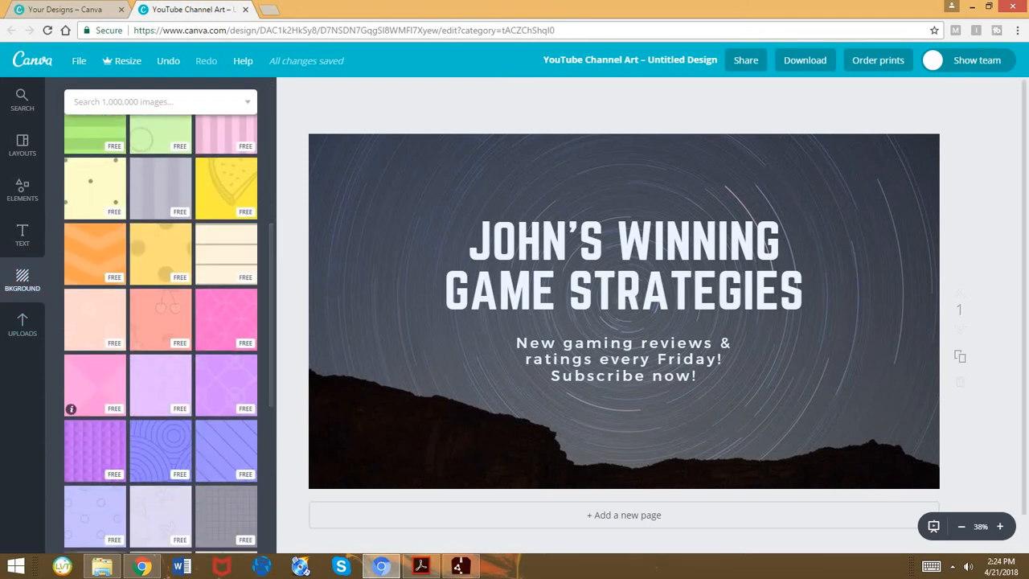
{"action": "scroll", "coordinate": [161, 386], "scroll_direction": "up", "scroll_amount": 5}
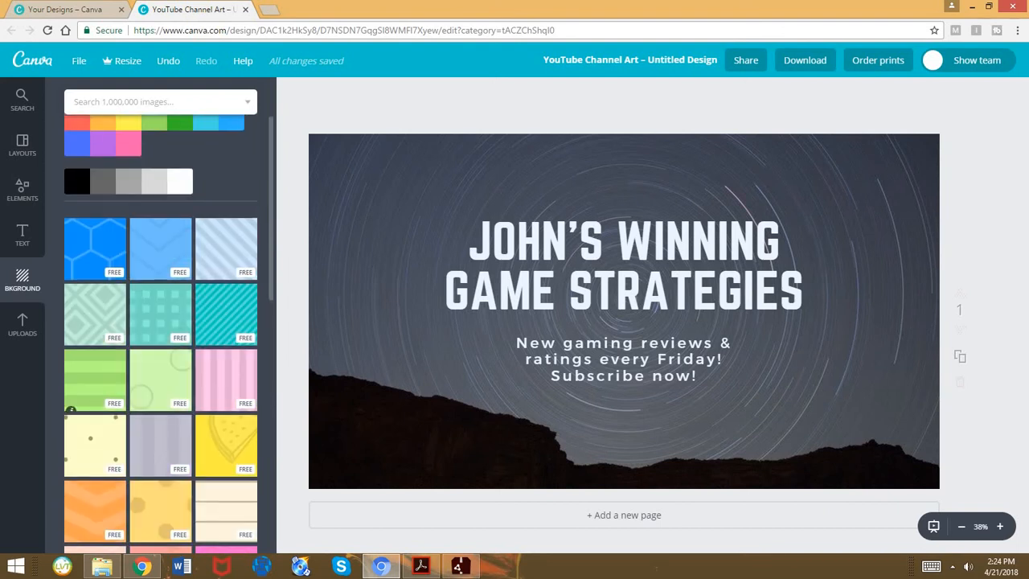
Revisit the channel art layouts and view the area for uploading own images
{"action": "left_click", "coordinate": [23, 146]}
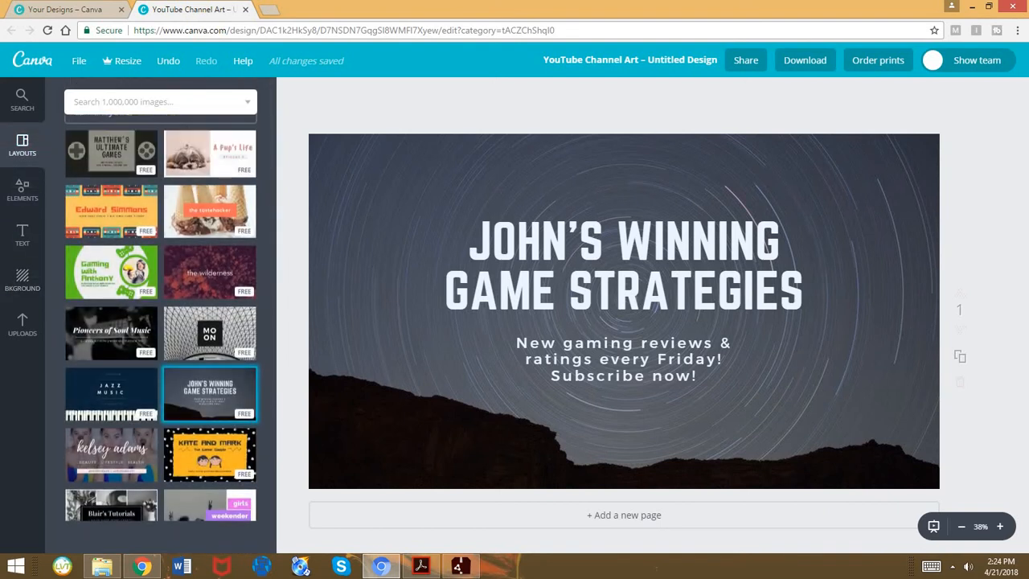
{"action": "left_click", "coordinate": [23, 324]}
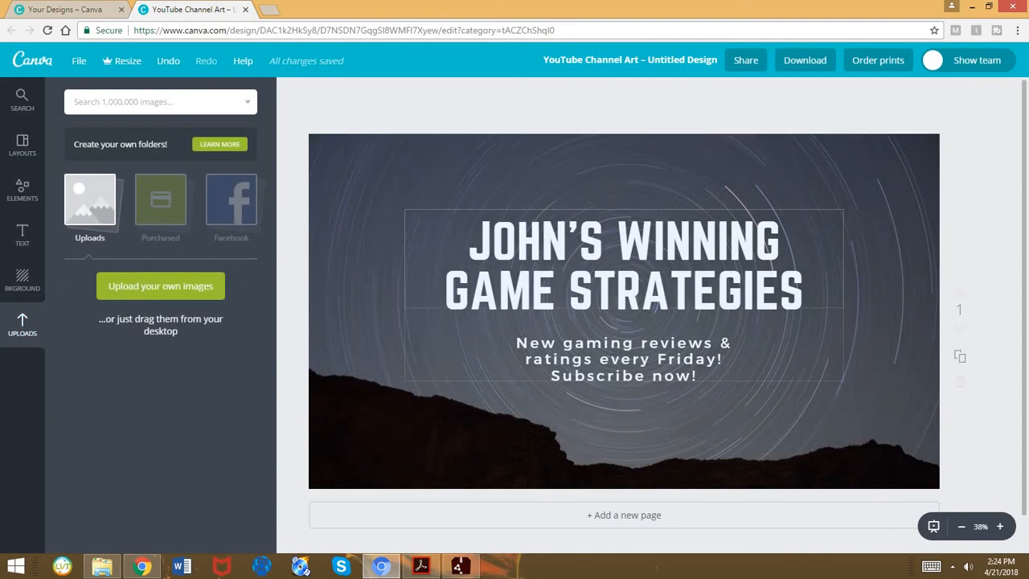
Replace the banner's main title with "SIMONSFUN"
{"action": "left_click", "coordinate": [468, 243]}
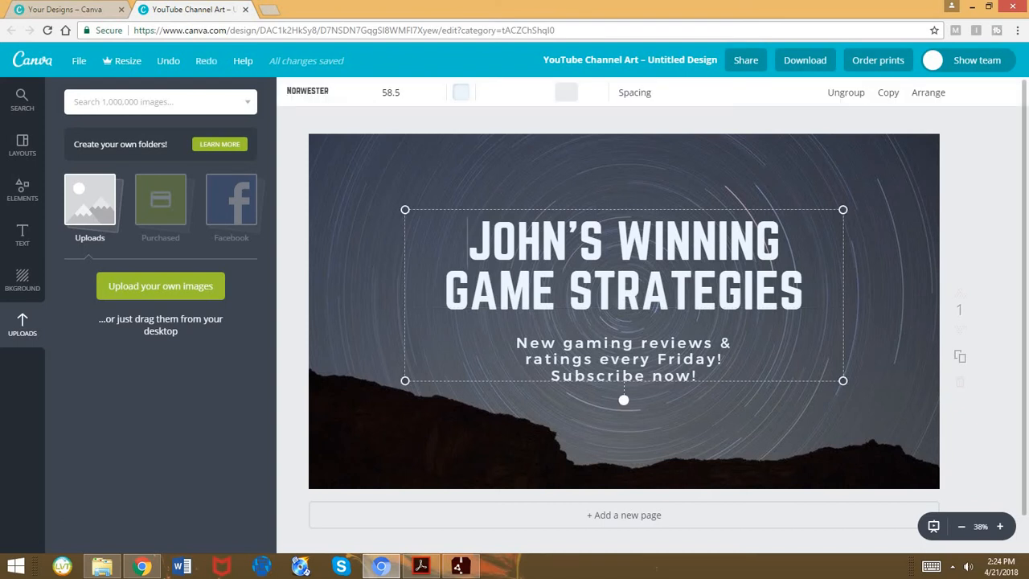
{"action": "key", "text": "BackSpace"}
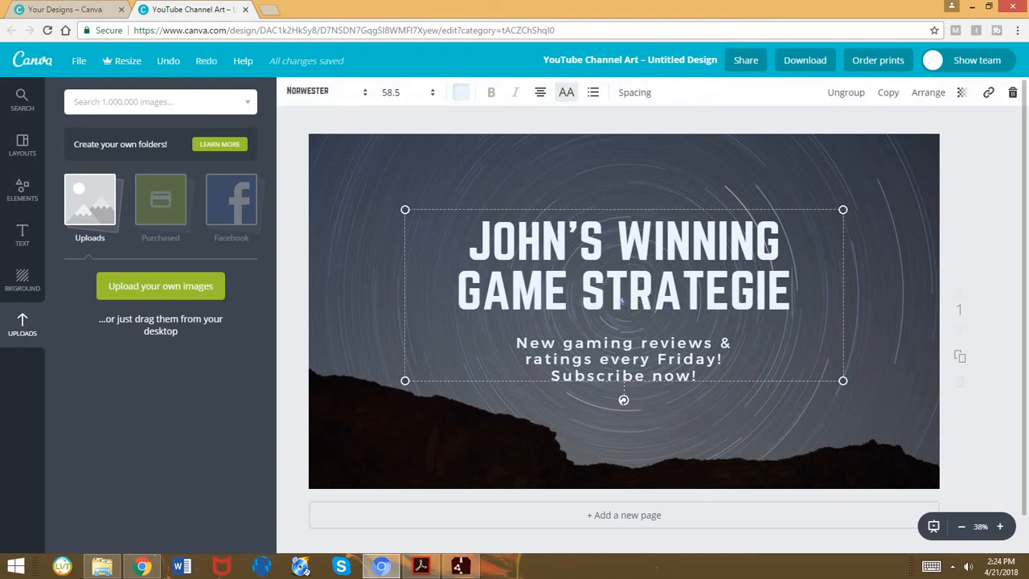
{"action": "key", "text": "BackSpace"}
{"action": "key", "text": "BackSpace"}
{"action": "key", "text": "BackSpace"}
{"action": "key", "text": "BackSpace"}
{"action": "key", "text": "BackSpace"}
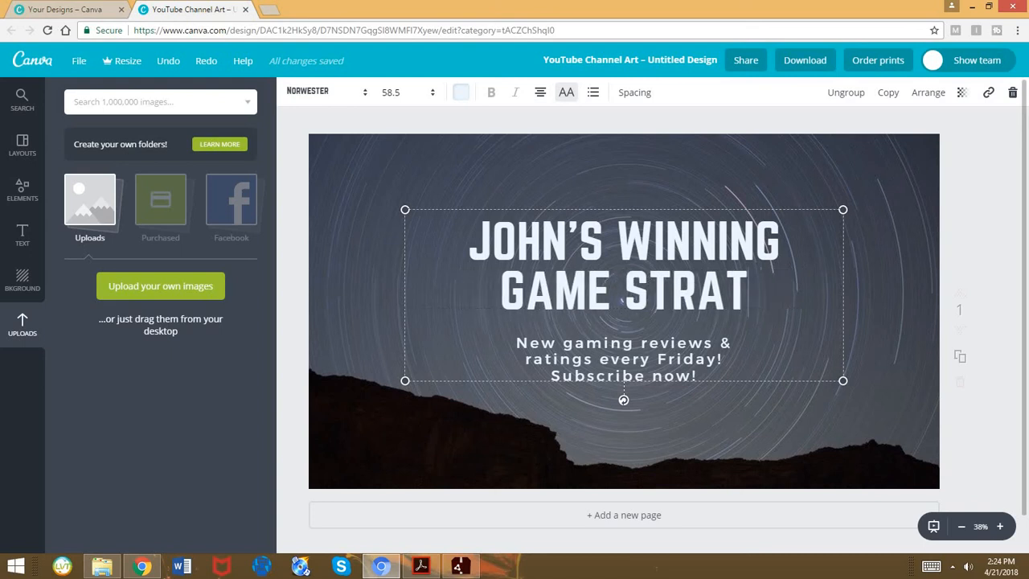
{"action": "key", "text": "BackSpace"}
{"action": "key", "text": "BackSpace"}
{"action": "key", "text": "BackSpace"}
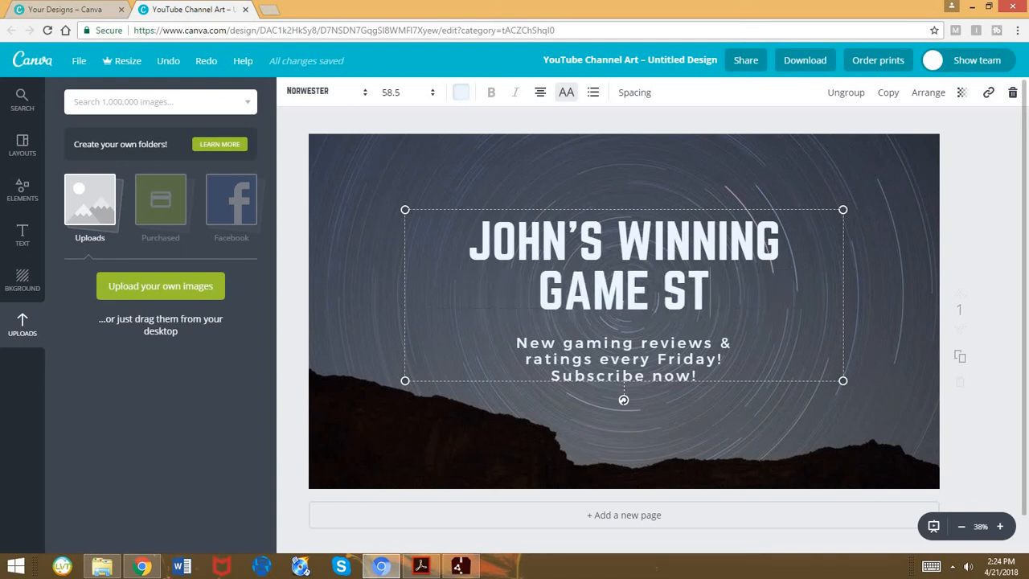
{"action": "key", "text": "BackSpace"}
{"action": "key", "text": "BackSpace"}
{"action": "key", "text": "BackSpace"}
{"action": "key", "text": "BackSpace"}
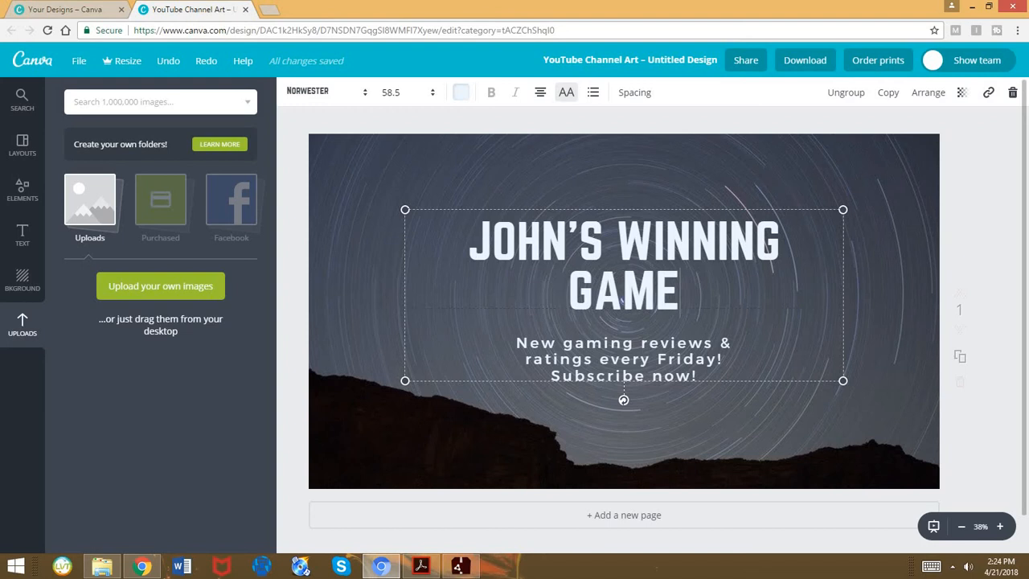
{"action": "key", "text": "BackSpace"}
{"action": "key", "text": "BackSpace"}
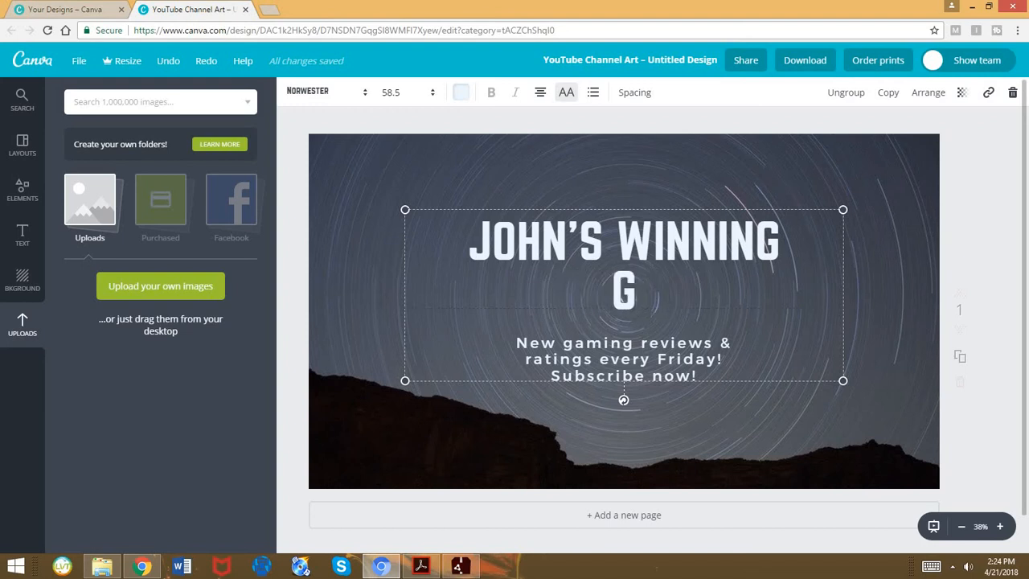
{"action": "key", "text": "BackSpace"}
{"action": "key", "text": "BackSpace"}
{"action": "key", "text": "BackSpace"}
{"action": "key", "text": "BackSpace"}
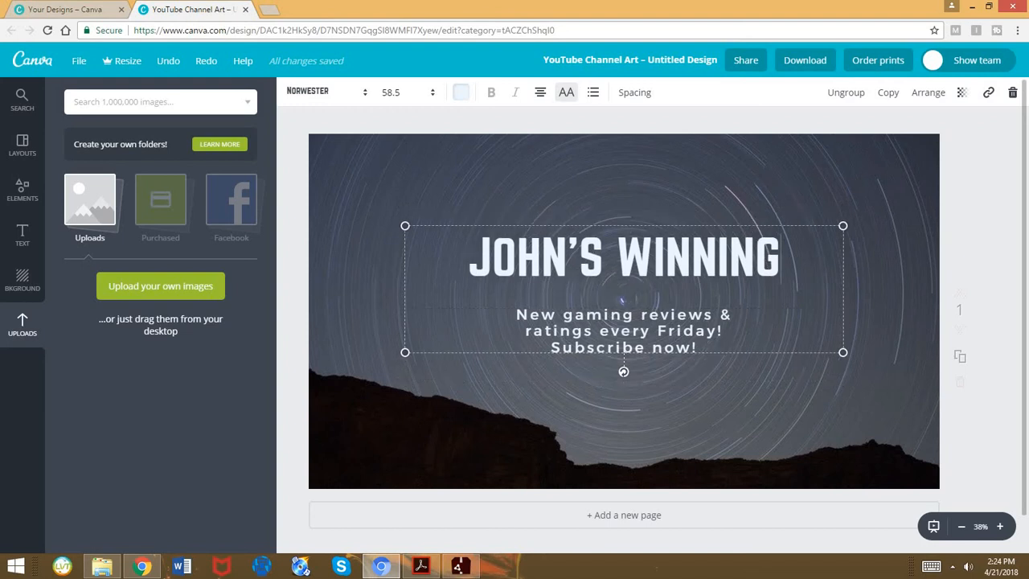
{"action": "key", "text": "BackSpace"}
{"action": "key", "text": "BackSpace"}
{"action": "key", "text": "BackSpace"}
{"action": "key", "text": "BackSpace"}
{"action": "key", "text": "BackSpace"}
{"action": "key", "text": "BackSpace"}
{"action": "key", "text": "BackSpace"}
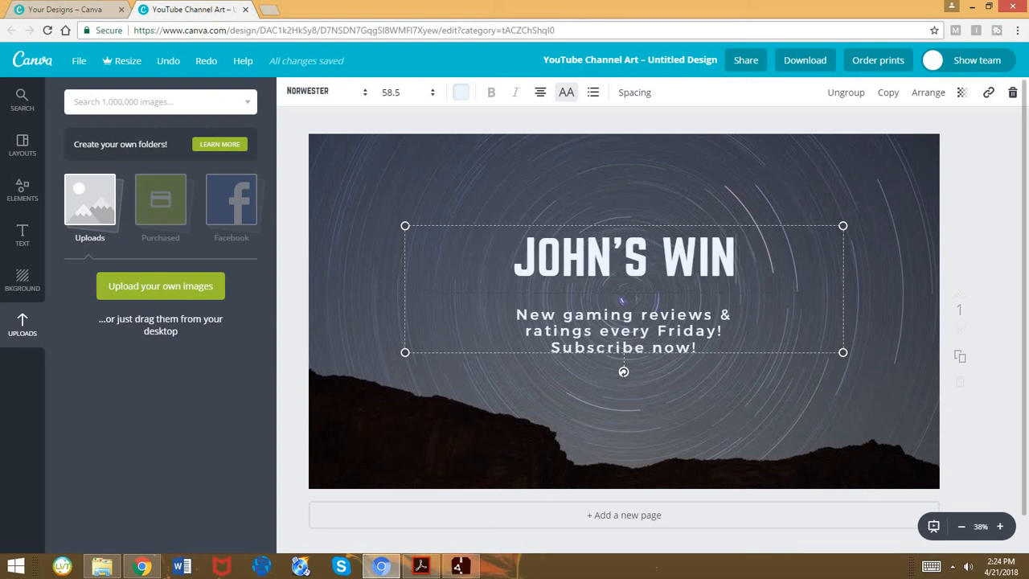
{"action": "key", "text": "BackSpace"}
{"action": "key", "text": "BackSpace"}
{"action": "key", "text": "BackSpace"}
{"action": "key", "text": "BackSpace"}
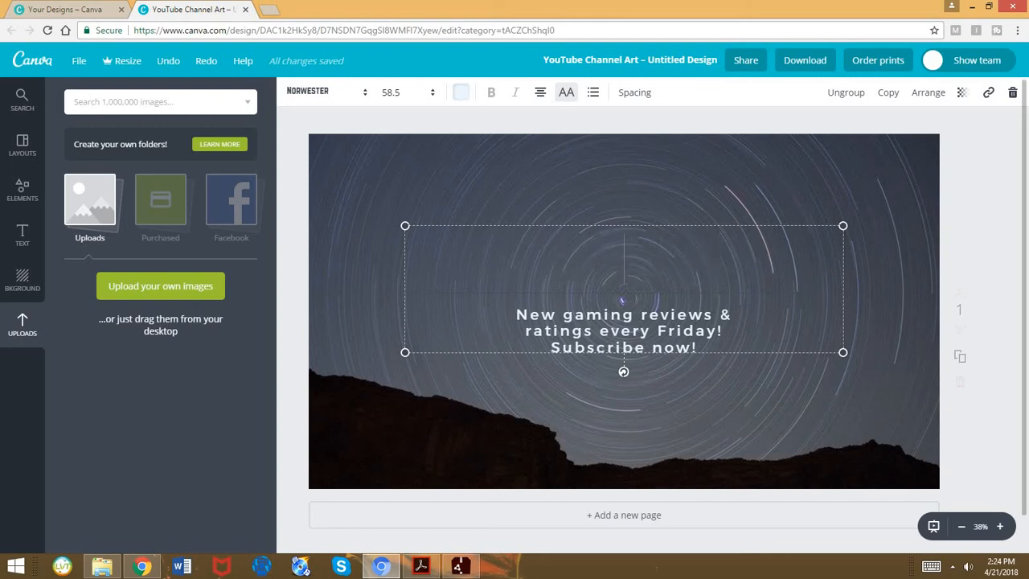
{"action": "type", "text": "SIMONSFUN"}
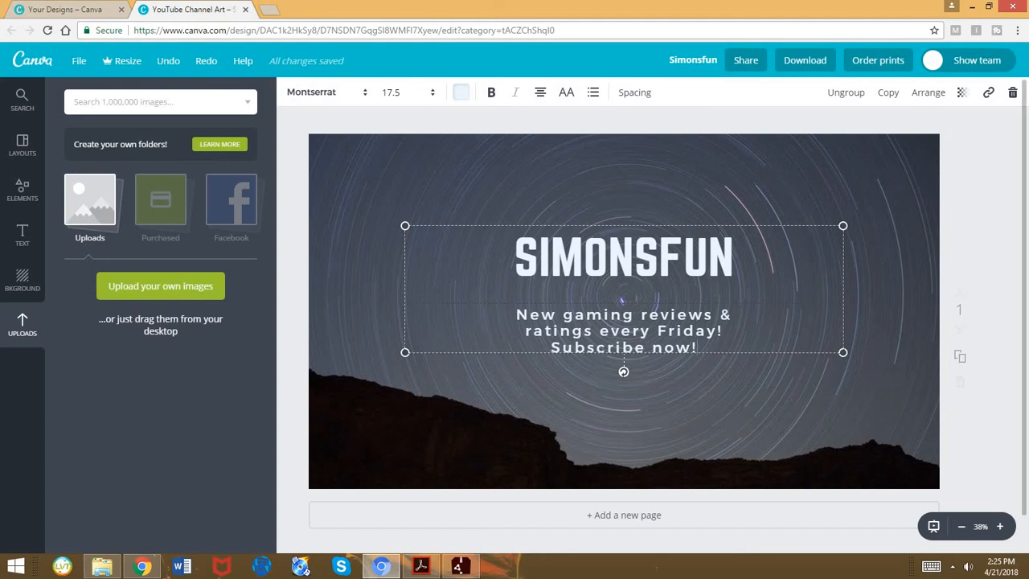
Replace the smaller text below the title with "New videos every Friday!"
{"action": "key", "text": "BackSpace"}
{"action": "key", "text": "BackSpace"}
{"action": "key", "text": "BackSpace"}
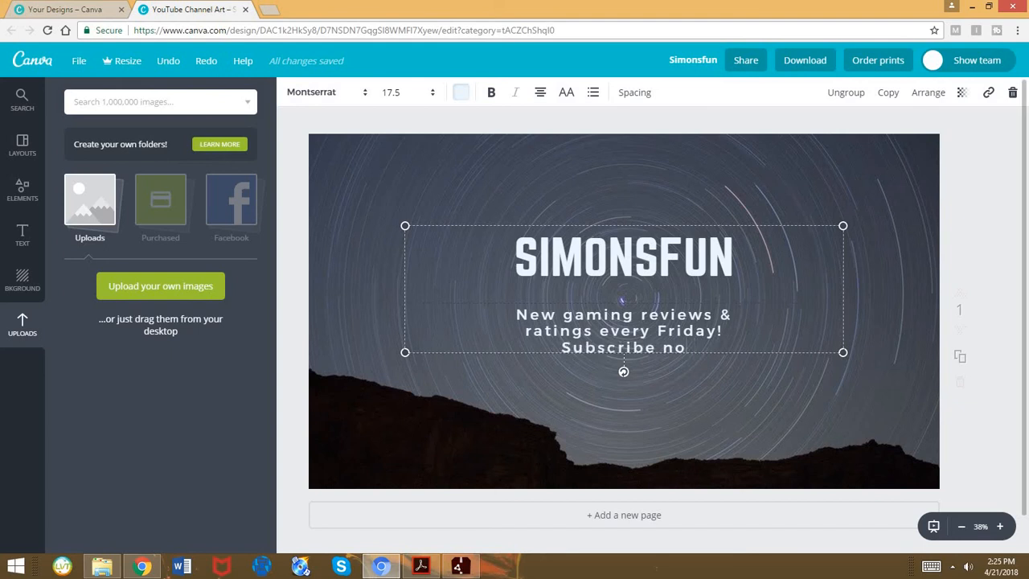
{"action": "key", "text": "BackSpace"}
{"action": "key", "text": "BackSpace"}
{"action": "key", "text": "BackSpace"}
{"action": "key", "text": "BackSpace"}
{"action": "key", "text": "BackSpace"}
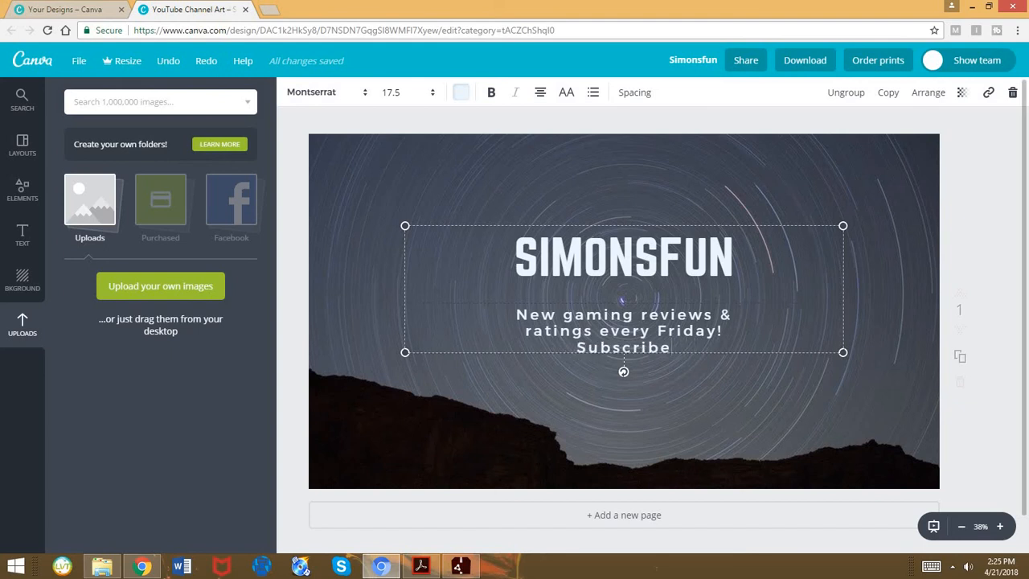
{"action": "key", "text": "BackSpace"}
{"action": "key", "text": "BackSpace"}
{"action": "key", "text": "BackSpace"}
{"action": "key", "text": "BackSpace"}
{"action": "key", "text": "BackSpace"}
{"action": "key", "text": "BackSpace"}
{"action": "key", "text": "BackSpace"}
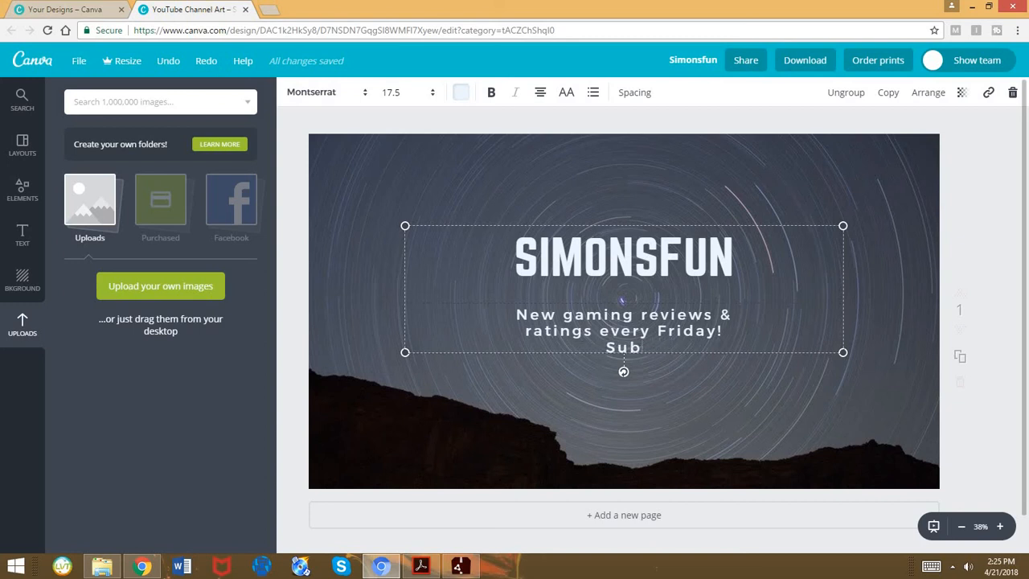
{"action": "key", "text": "BackSpace"}
{"action": "key", "text": "BackSpace"}
{"action": "key", "text": "BackSpace"}
{"action": "key", "text": "BackSpace"}
{"action": "key", "text": "BackSpace"}
{"action": "key", "text": "BackSpace"}
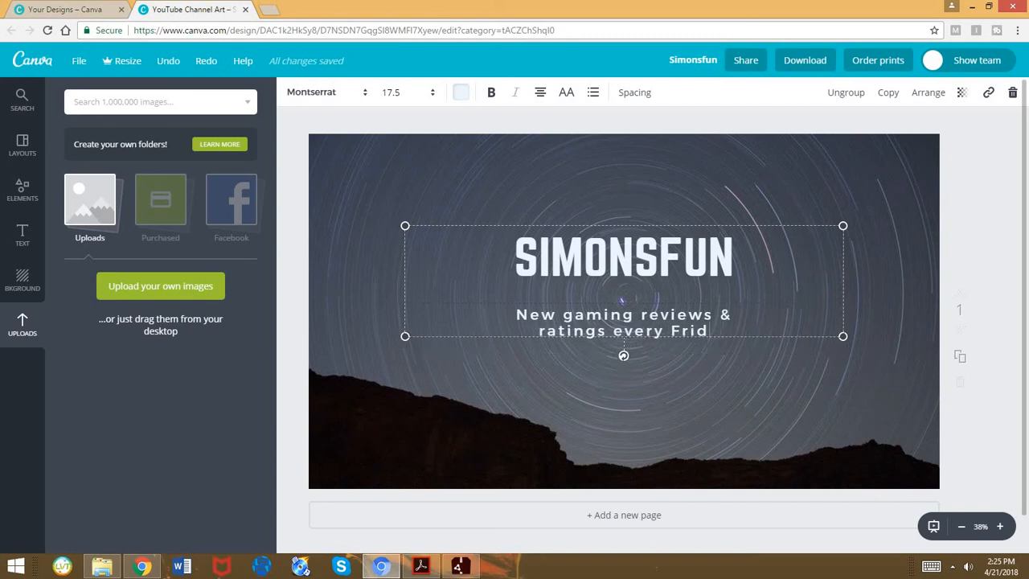
{"action": "key", "text": "BackSpace"}
{"action": "key", "text": "BackSpace"}
{"action": "key", "text": "BackSpace"}
{"action": "key", "text": "BackSpace"}
{"action": "key", "text": "BackSpace"}
{"action": "key", "text": "BackSpace"}
{"action": "key", "text": "BackSpace"}
{"action": "key", "text": "BackSpace"}
{"action": "key", "text": "BackSpace"}
{"action": "key", "text": "BackSpace"}
{"action": "key", "text": "BackSpace"}
{"action": "key", "text": "BackSpace"}
{"action": "key", "text": "BackSpace"}
{"action": "key", "text": "BackSpace"}
{"action": "key", "text": "BackSpace"}
{"action": "key", "text": "BackSpace"}
{"action": "key", "text": "BackSpace"}
{"action": "key", "text": "BackSpace"}
{"action": "key", "text": "BackSpace"}
{"action": "key", "text": "BackSpace"}
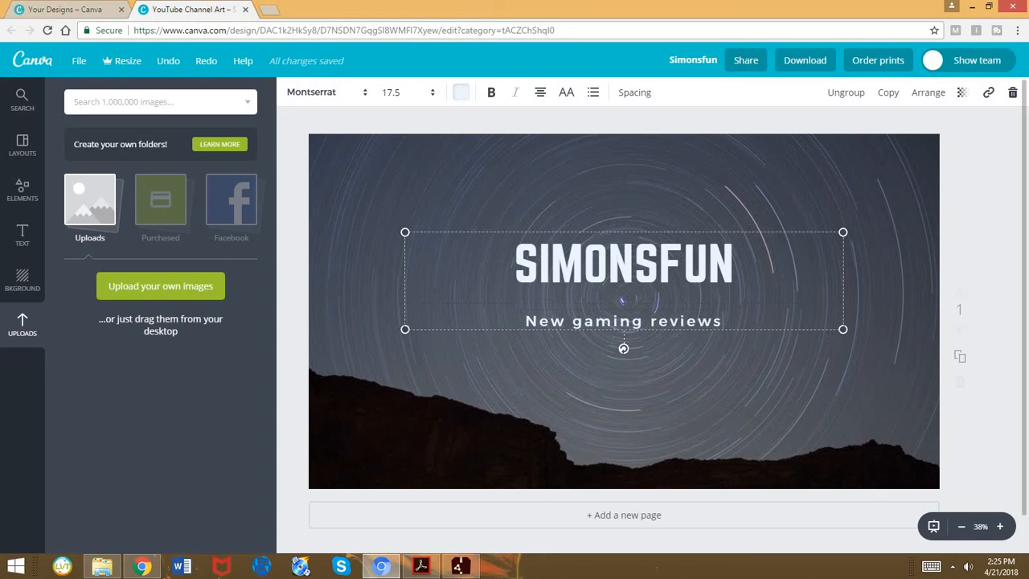
{"action": "key", "text": "BackSpace"}
{"action": "key", "text": "BackSpace"}
{"action": "key", "text": "BackSpace"}
{"action": "key", "text": "BackSpace"}
{"action": "key", "text": "BackSpace"}
{"action": "key", "text": "BackSpace"}
{"action": "key", "text": "BackSpace"}
{"action": "key", "text": "BackSpace"}
{"action": "key", "text": "BackSpace"}
{"action": "key", "text": "BackSpace"}
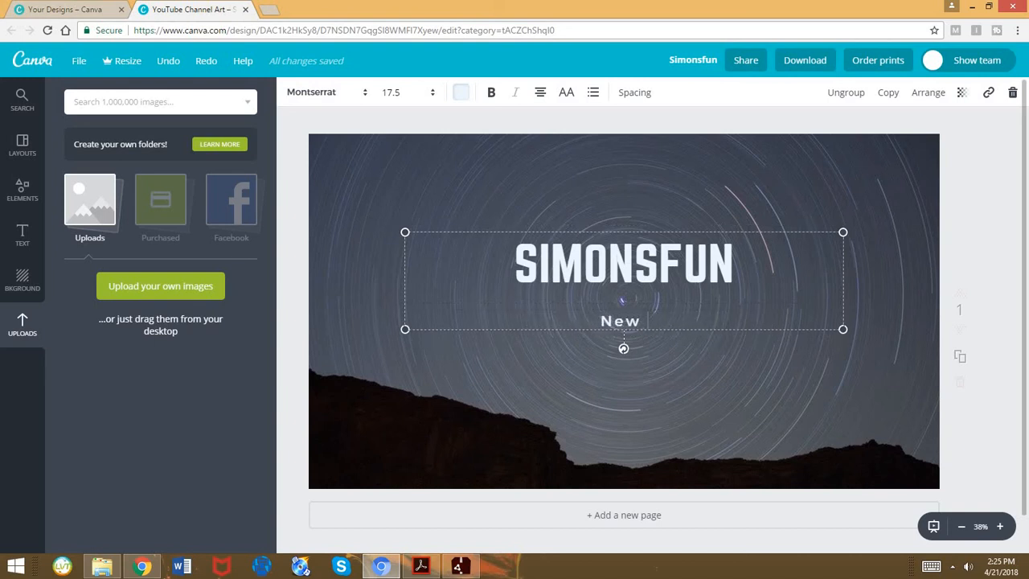
{"action": "type", "text": "vide"}
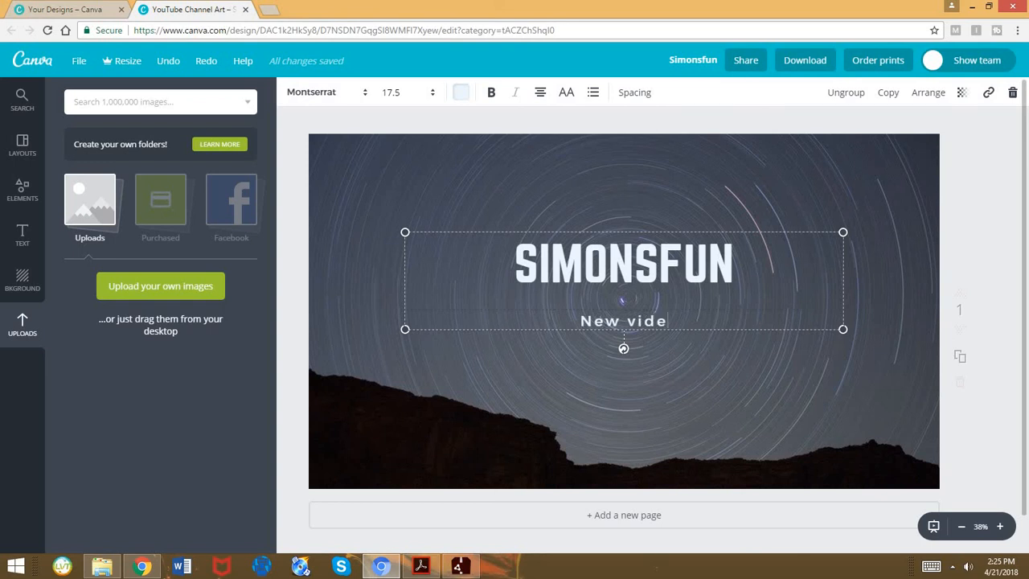
{"action": "type", "text": "os everyu"}
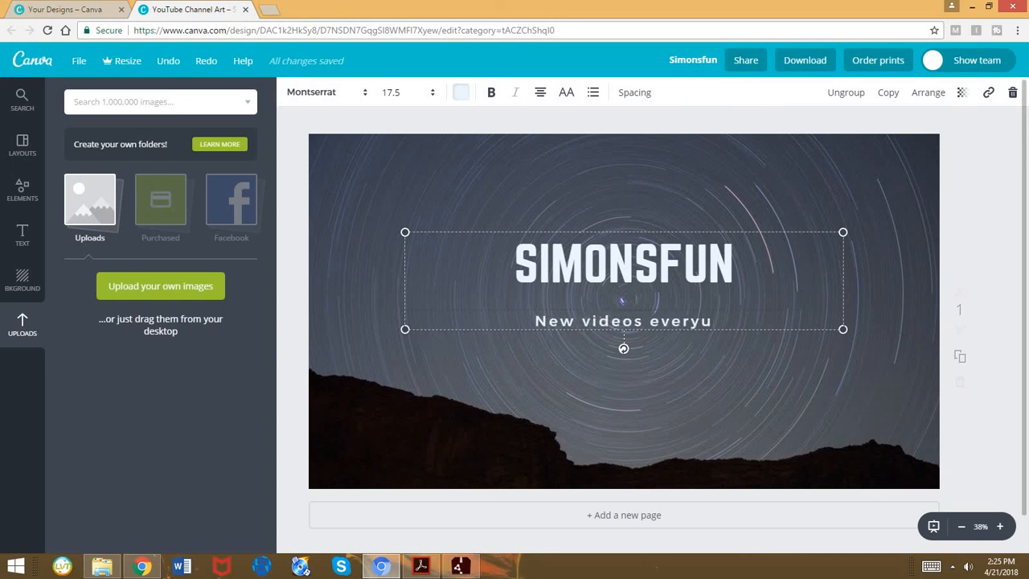
{"action": "key", "text": "BackSpace"}
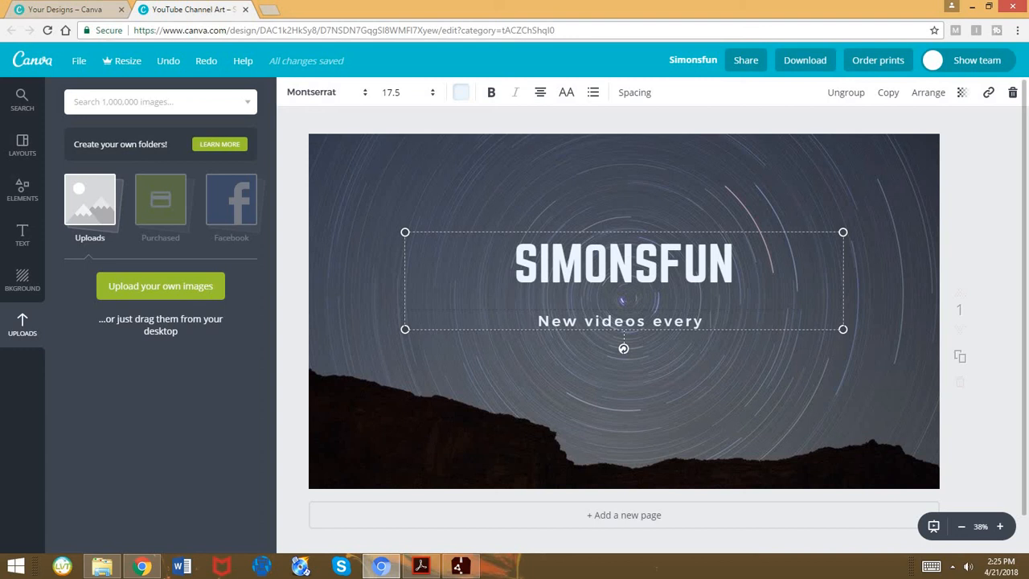
{"action": "type", "text": "Fr"}
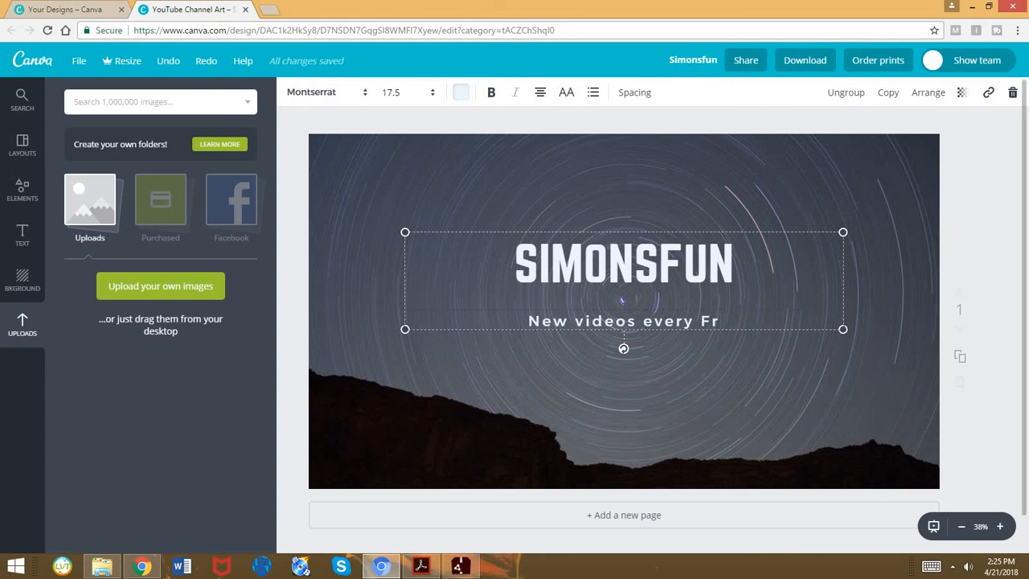
{"action": "type", "text": "y"}
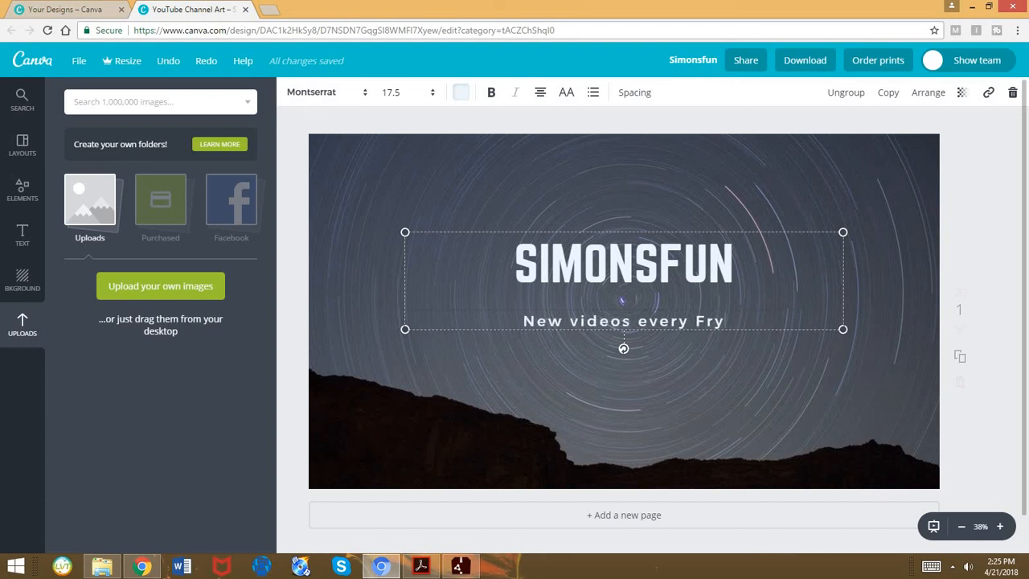
{"action": "type", "text": "day"}
{"action": "key", "text": "BackSpace"}
{"action": "key", "text": "BackSpace"}
{"action": "key", "text": "BackSpace"}
{"action": "key", "text": "BackSpace"}
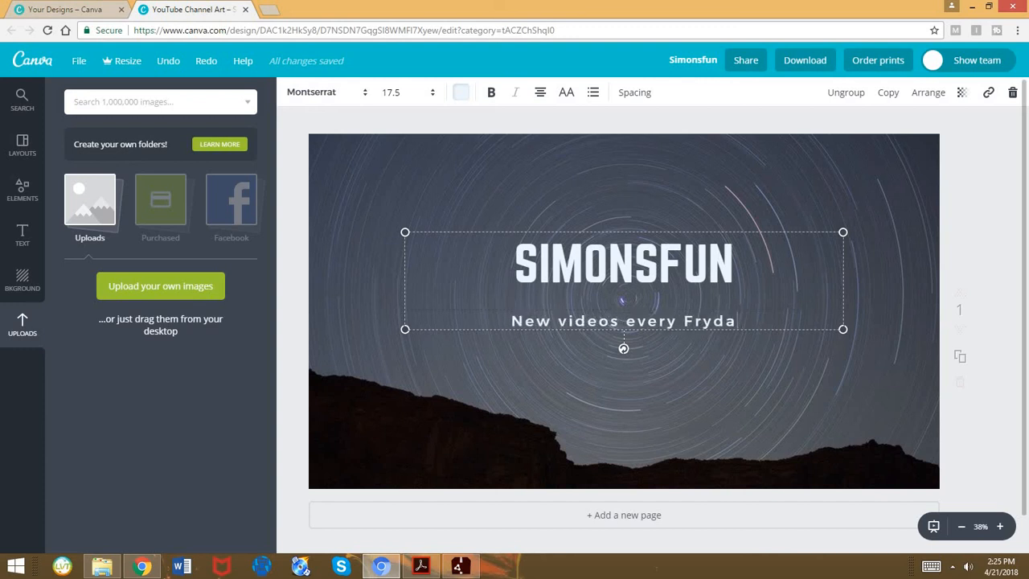
{"action": "type", "text": "iday"}
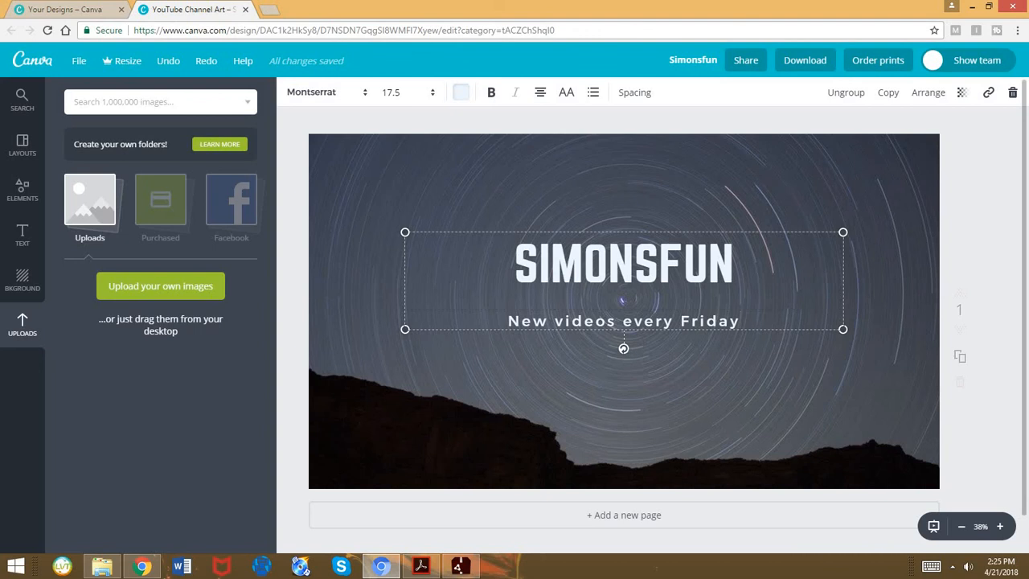
{"action": "type", "text": "!"}
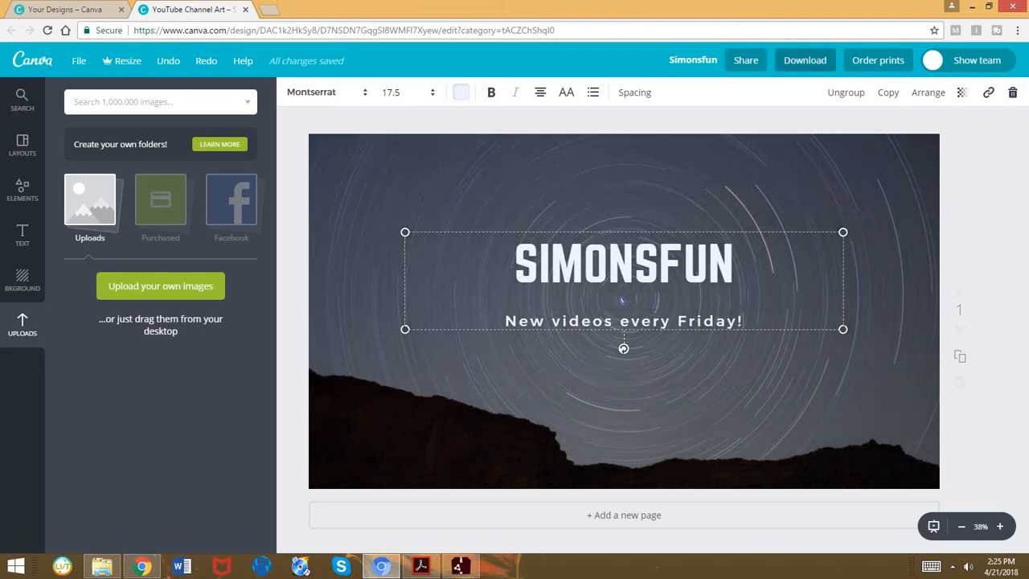
Open the download options for the channel art
{"action": "left_click", "coordinate": [805, 61]}
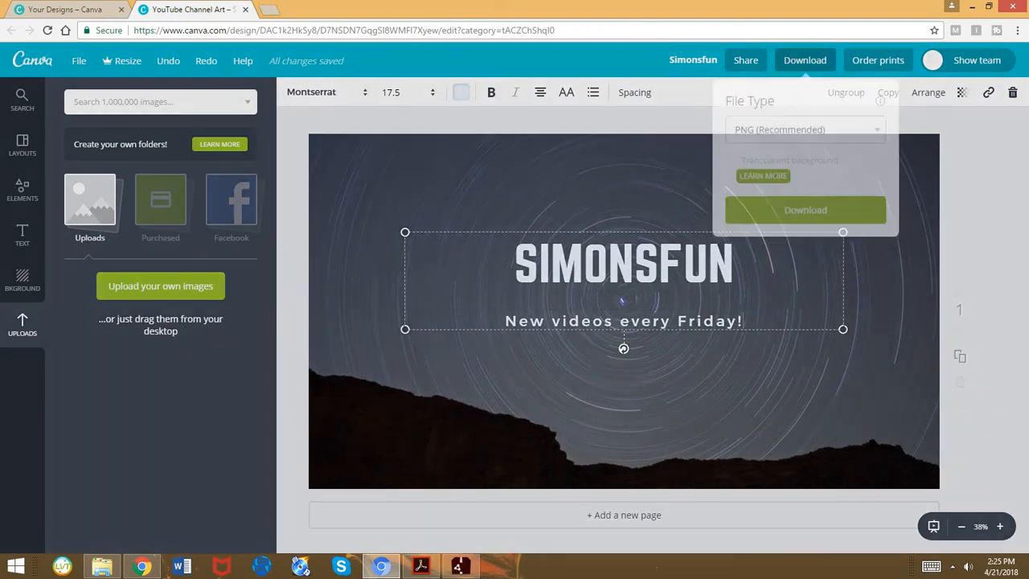